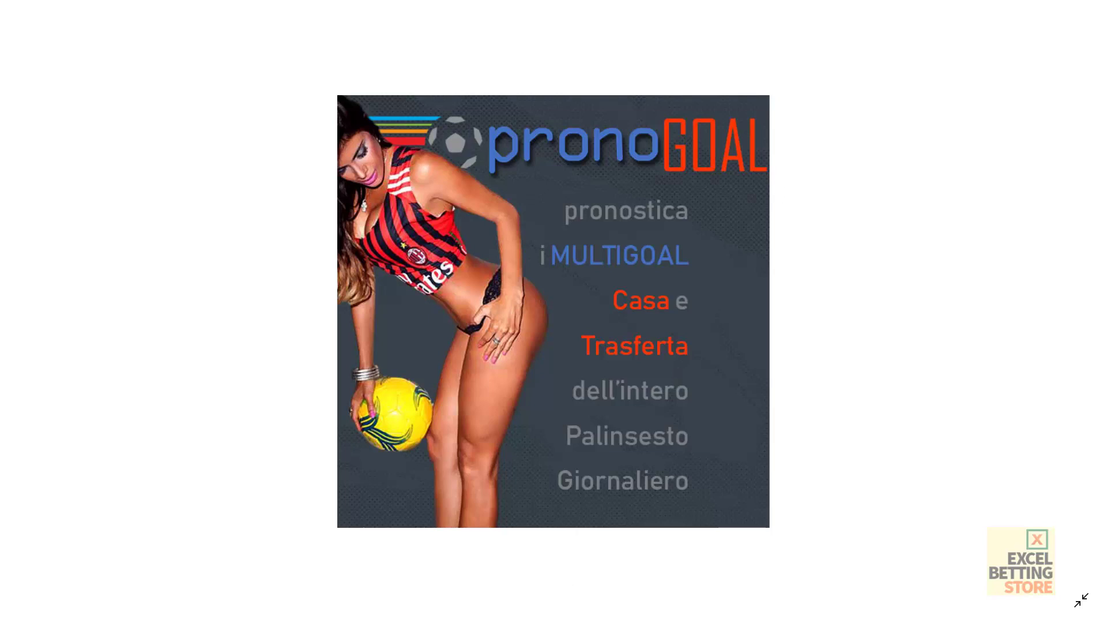
- Wipe every match row and forecast from the PRONOGOAL sheet so all multigol counters reset to 0
{"action": "left_click", "coordinate": [513, 611]}
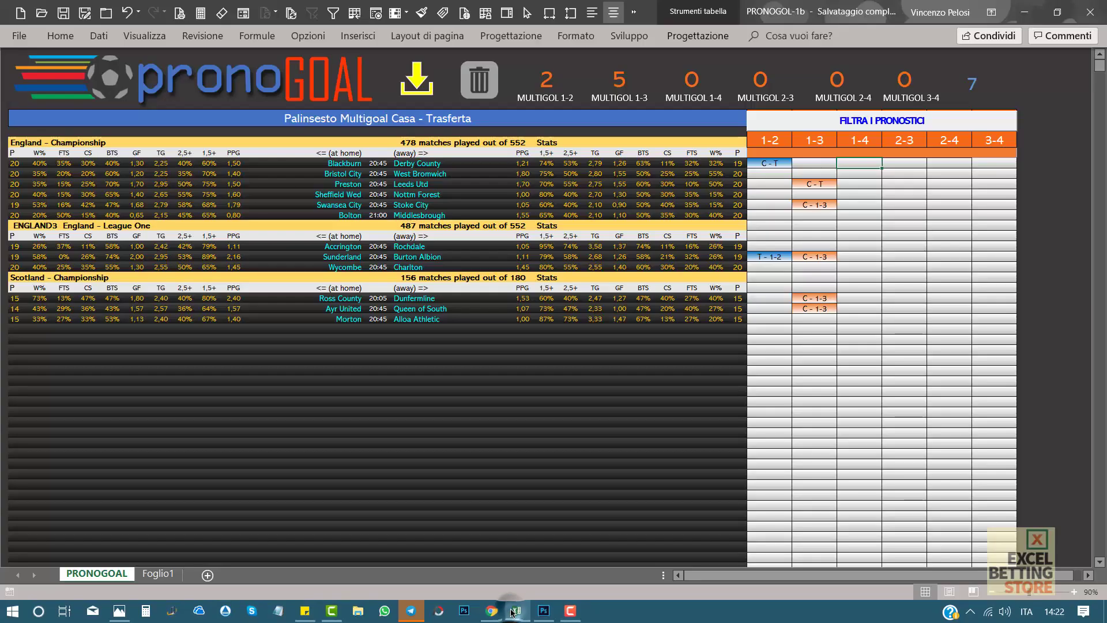
{"action": "left_click", "coordinate": [522, 453]}
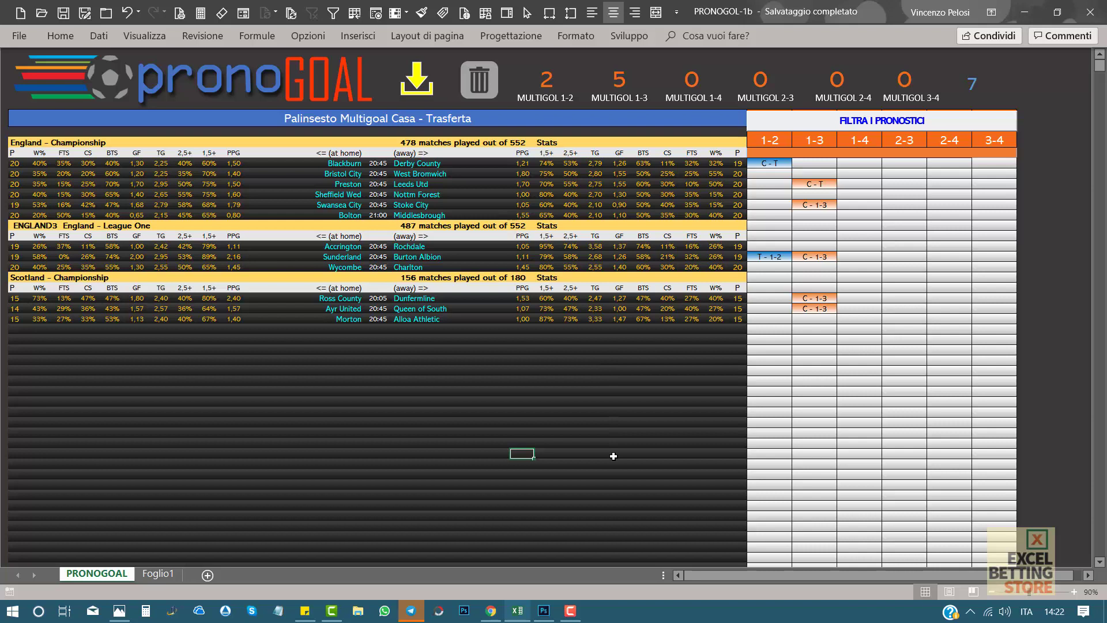
{"action": "left_click", "coordinate": [486, 85]}
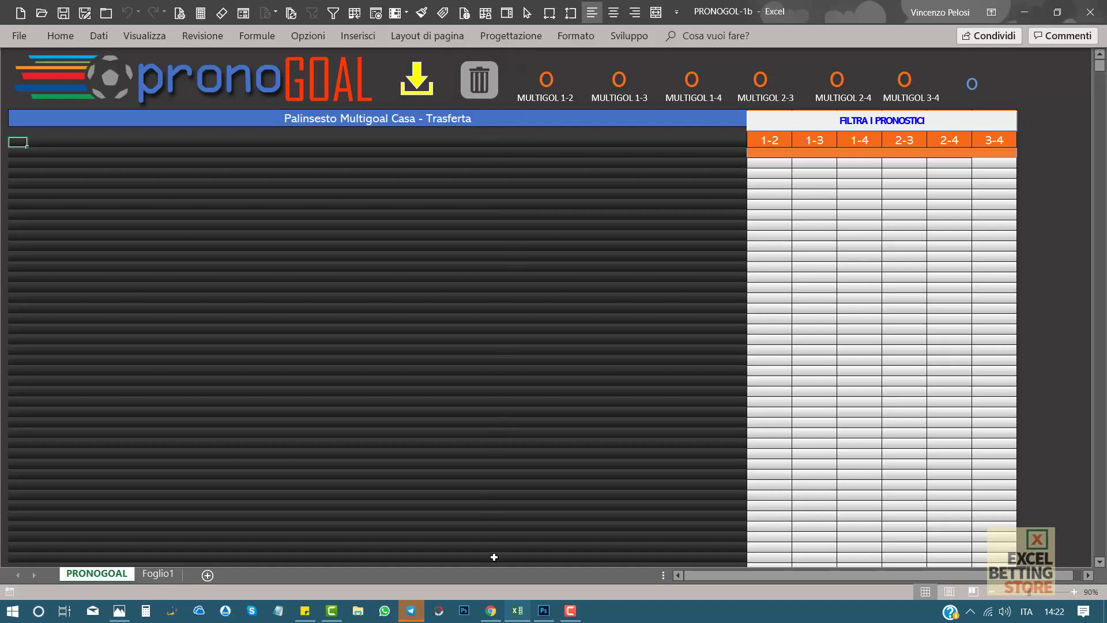
{"action": "left_click", "coordinate": [491, 611]}
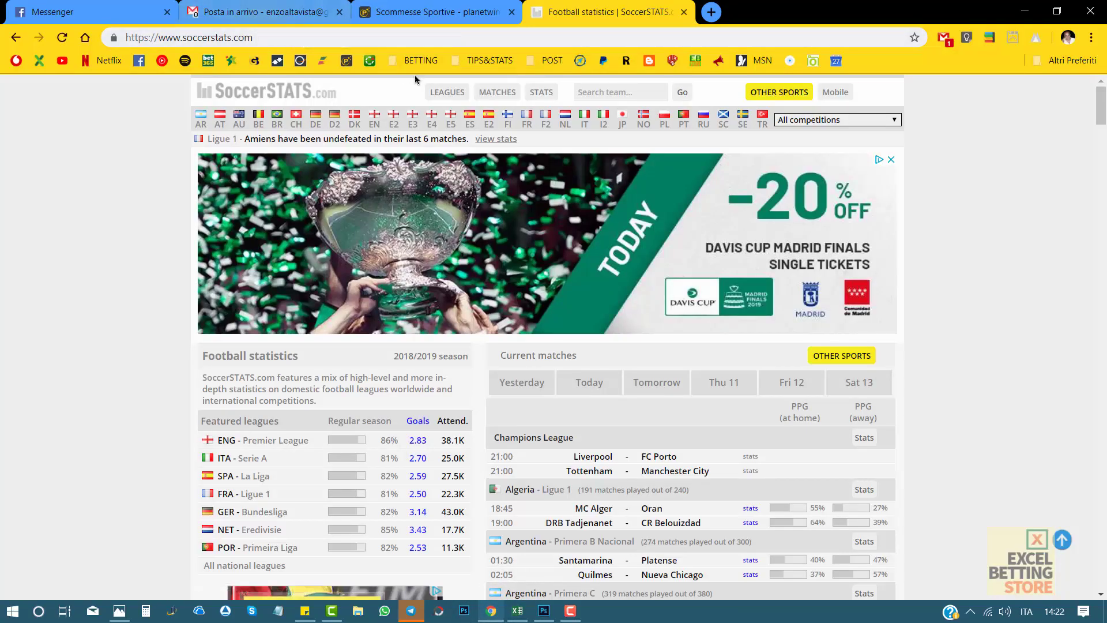
- Open today's matches page on SoccerSTATS and scroll down to the England - Championship fixtures
{"action": "left_click", "coordinate": [494, 93]}
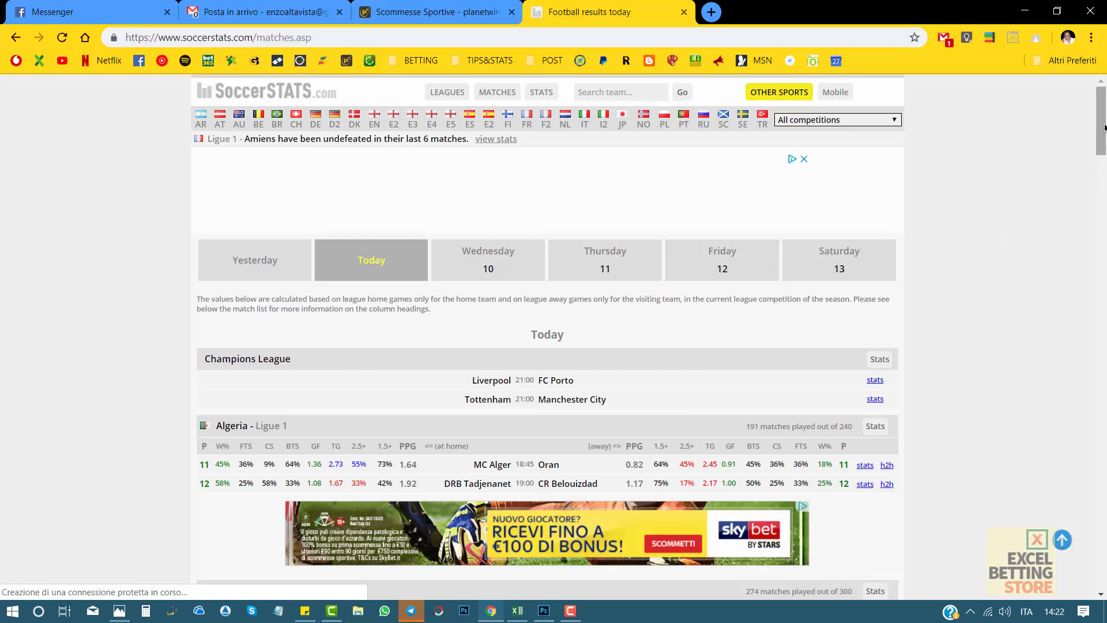
{"action": "left_click_drag", "start_coordinate": [1104, 128], "coordinate": [1104, 152]}
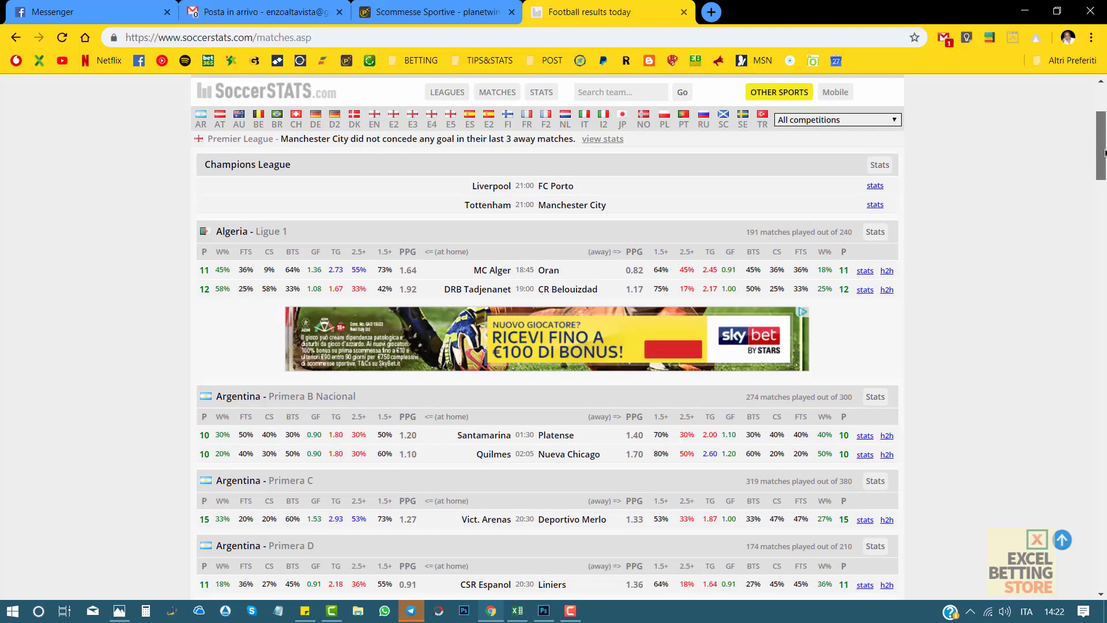
{"action": "left_click_drag", "start_coordinate": [1104, 152], "coordinate": [1104, 155]}
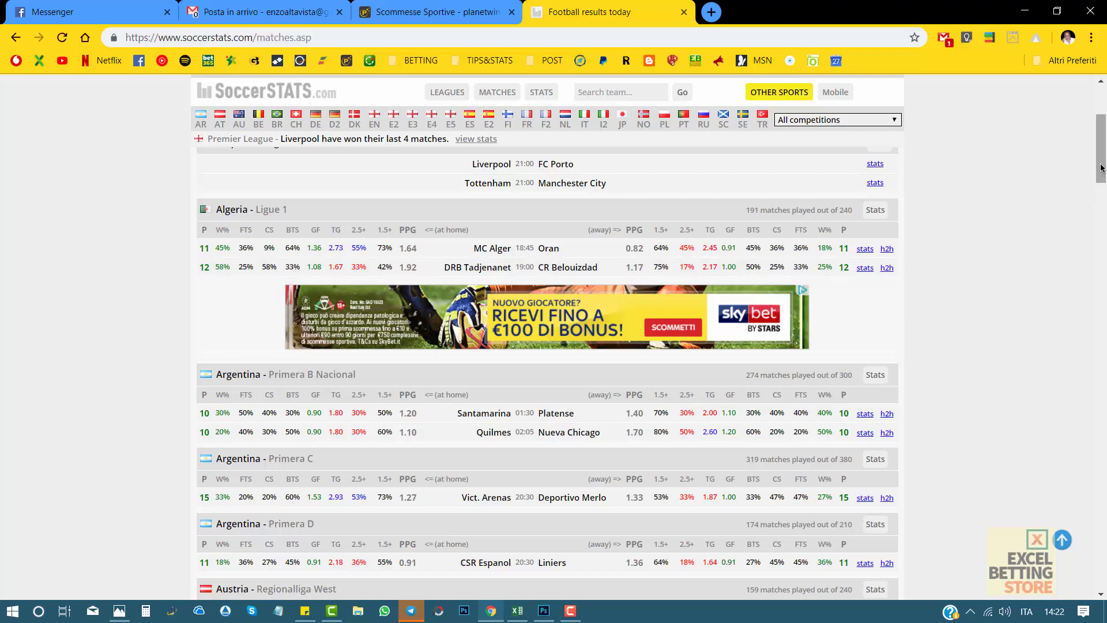
{"action": "left_click_drag", "start_coordinate": [1103, 168], "coordinate": [1103, 251]}
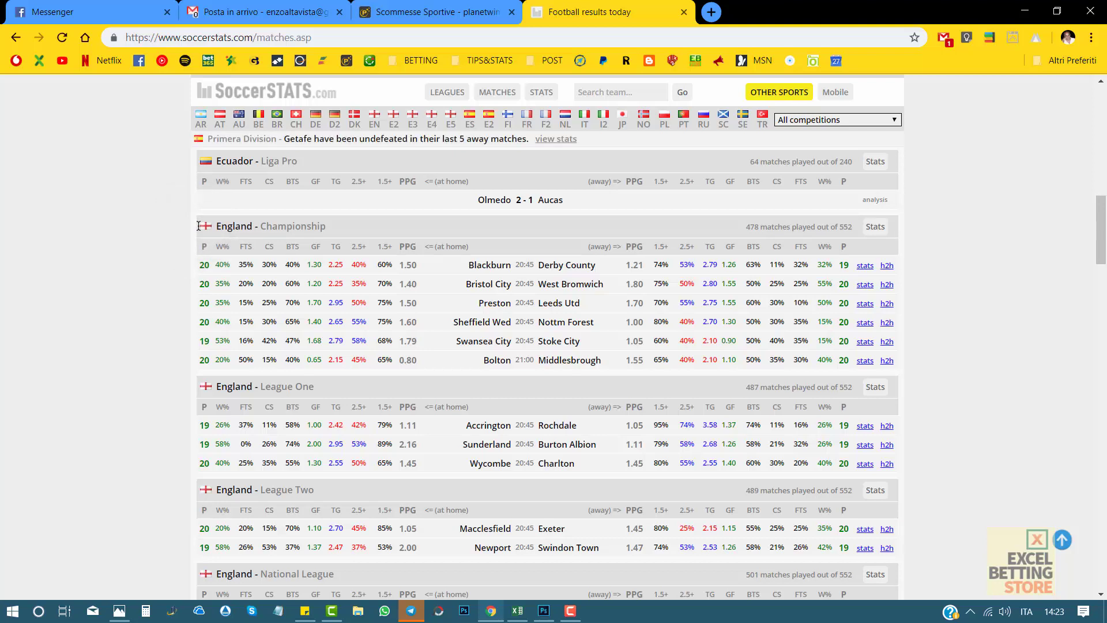
- Copy the England Championship header through the League One match rows, including all their statistics
{"action": "left_click_drag", "start_coordinate": [198, 226], "coordinate": [355, 237]}
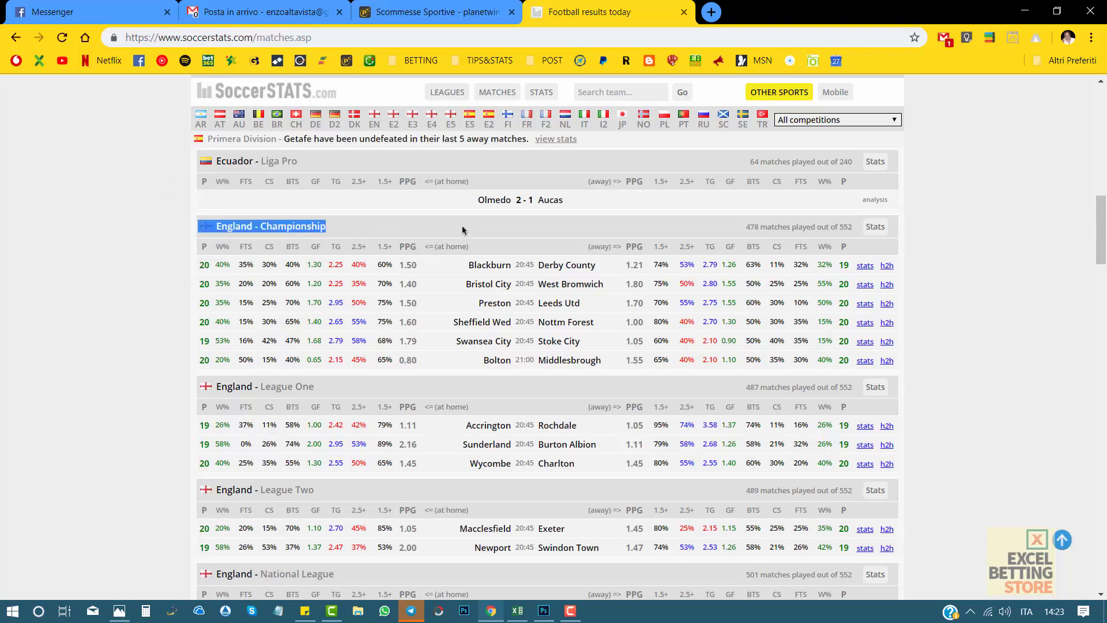
{"action": "left_click", "coordinate": [391, 225]}
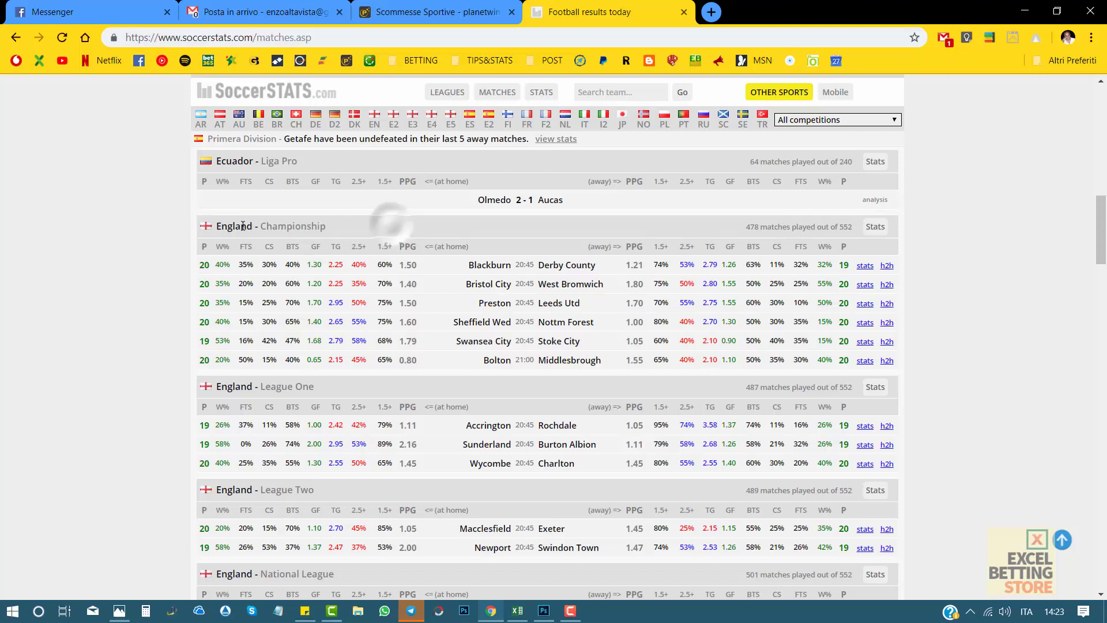
{"action": "left_click", "coordinate": [198, 225]}
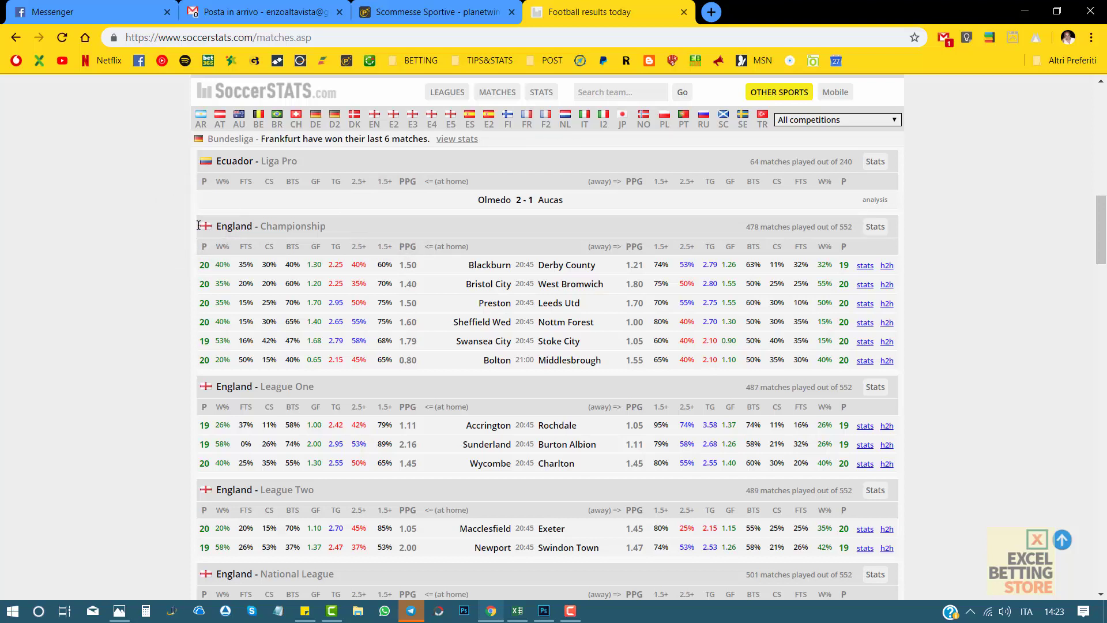
{"action": "left_click_drag", "start_coordinate": [198, 226], "coordinate": [694, 252]}
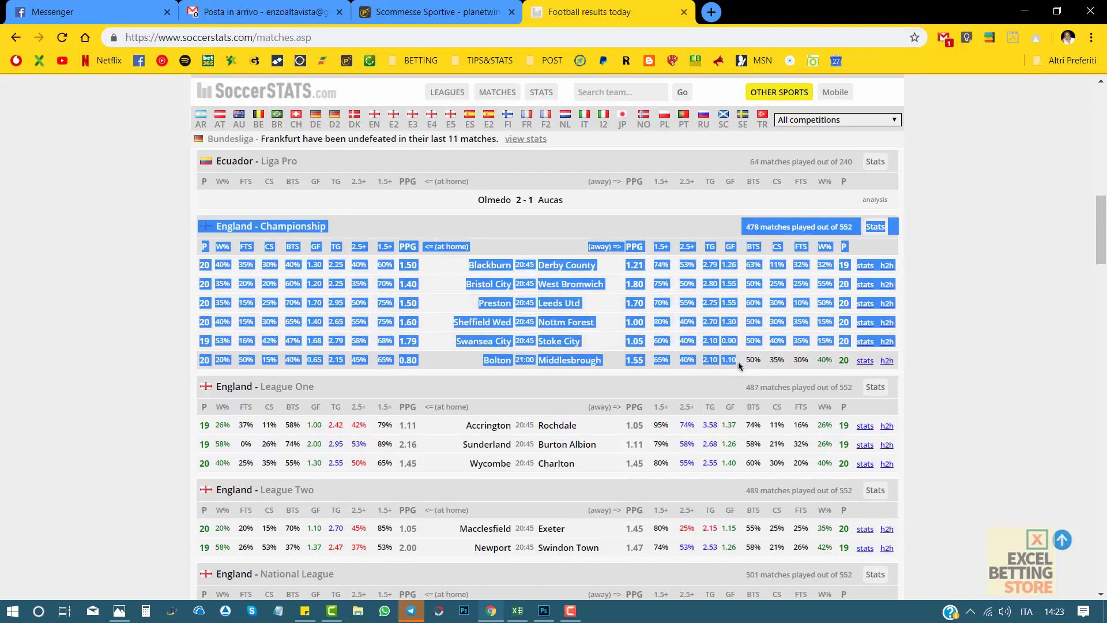
{"action": "mouse_move", "coordinate": [694, 252]}
{"action": "left_mouse_down"}
{"action": "mouse_move", "coordinate": [748, 399]}
{"action": "mouse_move", "coordinate": [891, 469]}
{"action": "left_mouse_up"}
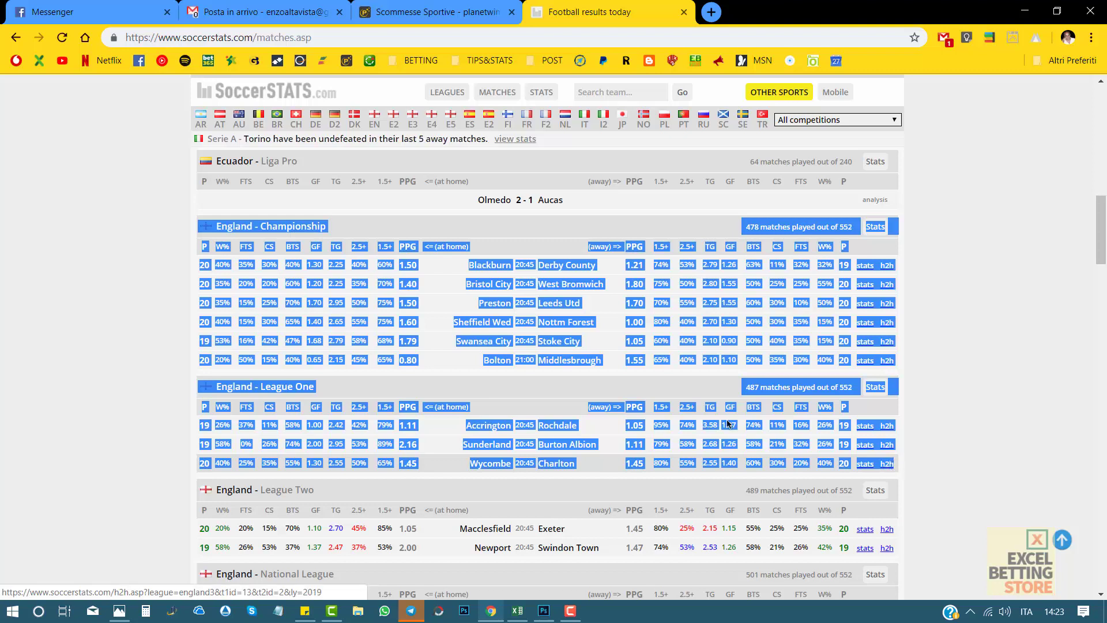
{"action": "right_click", "coordinate": [562, 391]}
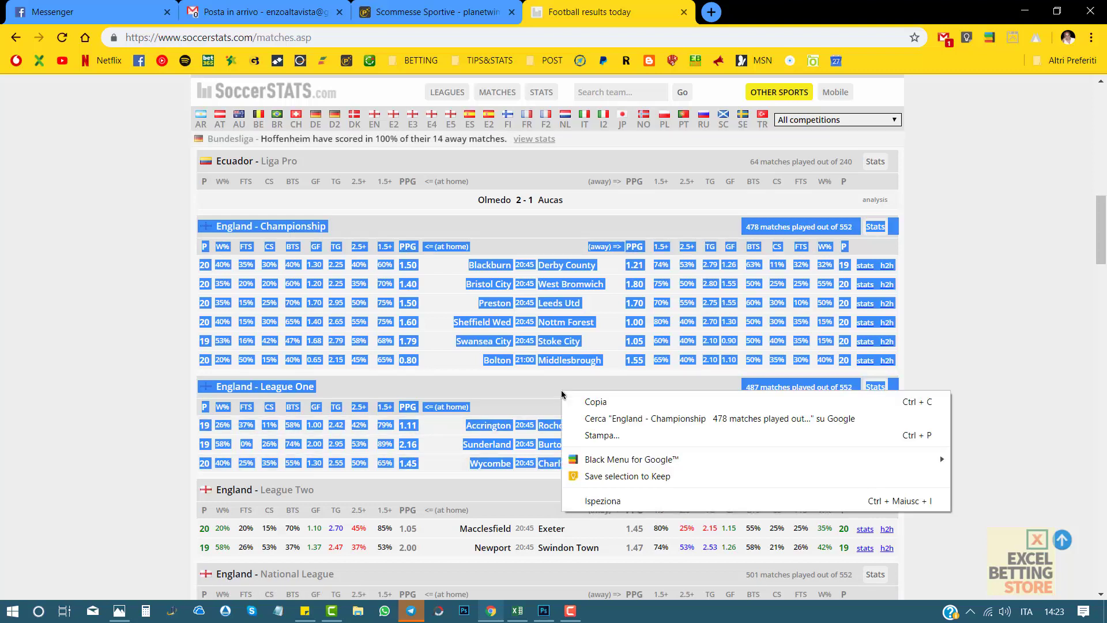
{"action": "left_click", "coordinate": [588, 403]}
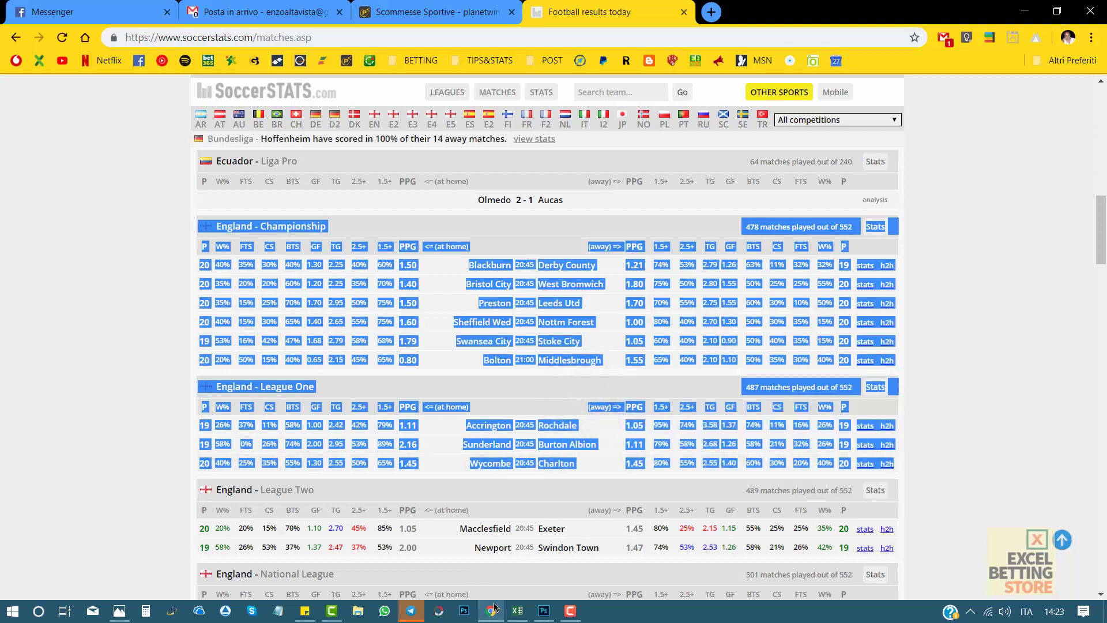
- Import the nine copied fixtures into PRONOGOAL, yielding 2 Multigol 1-2 and 3 Multigol 1-3 forecasts
{"action": "left_click", "coordinate": [513, 611]}
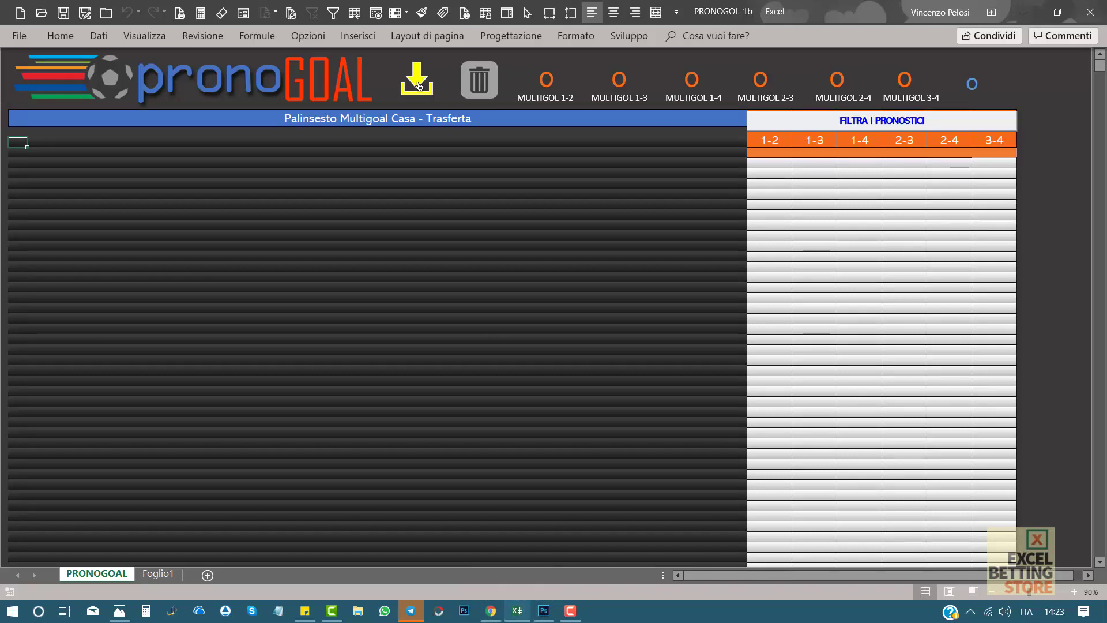
{"action": "left_click", "coordinate": [419, 85]}
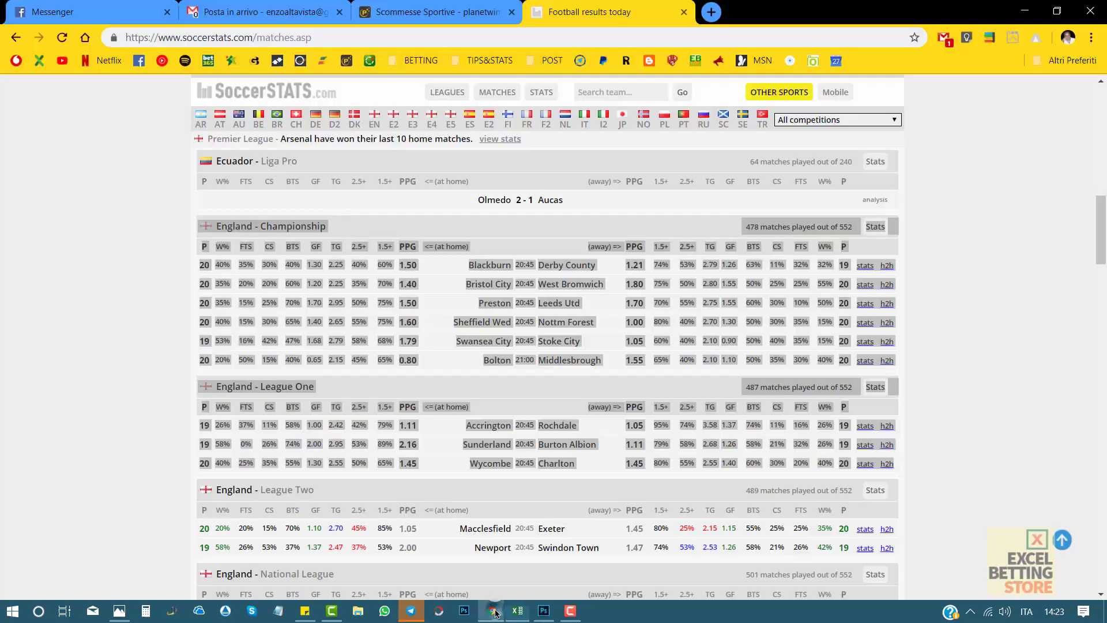
{"action": "left_click", "coordinate": [491, 611]}
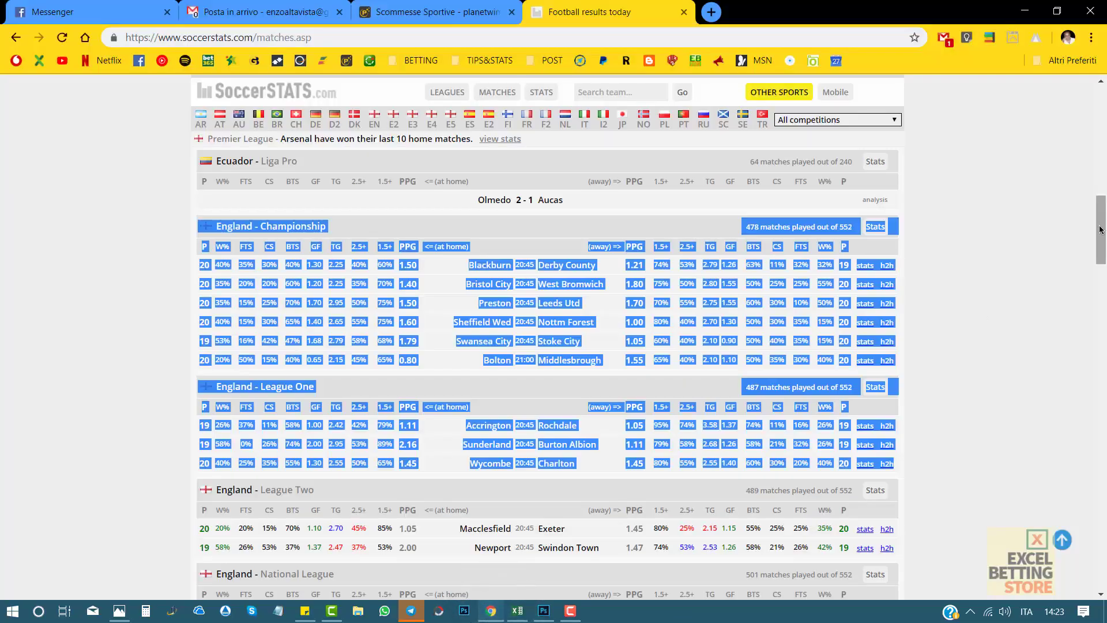
- Scroll to Scotland - Championship and copy its header with the three match rows
{"action": "left_click_drag", "start_coordinate": [1101, 229], "coordinate": [1103, 379]}
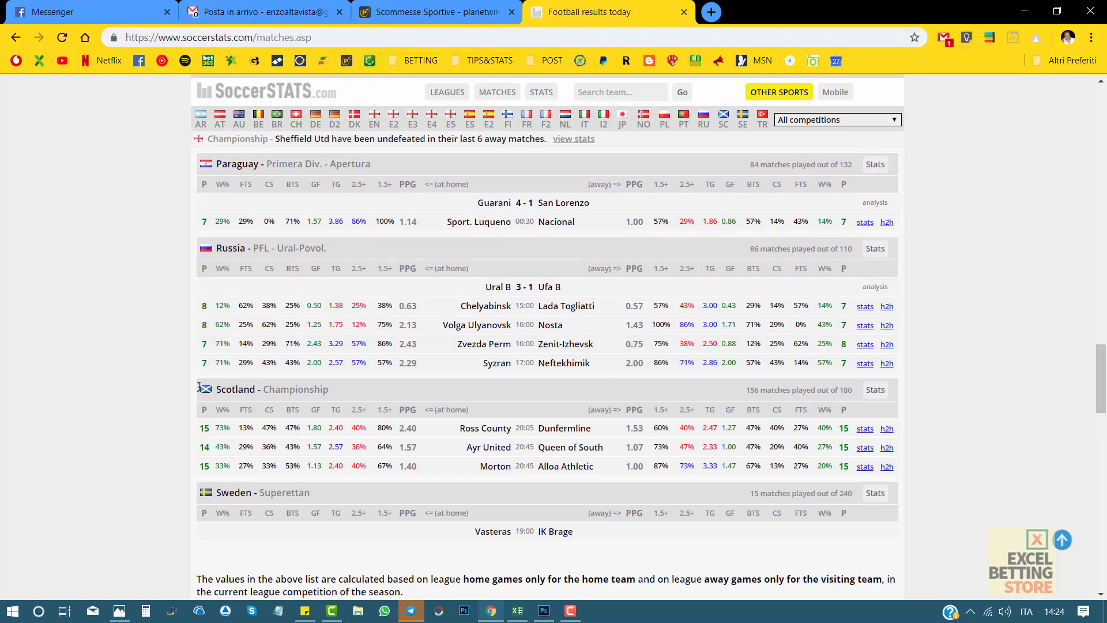
{"action": "left_click_drag", "start_coordinate": [199, 386], "coordinate": [890, 470]}
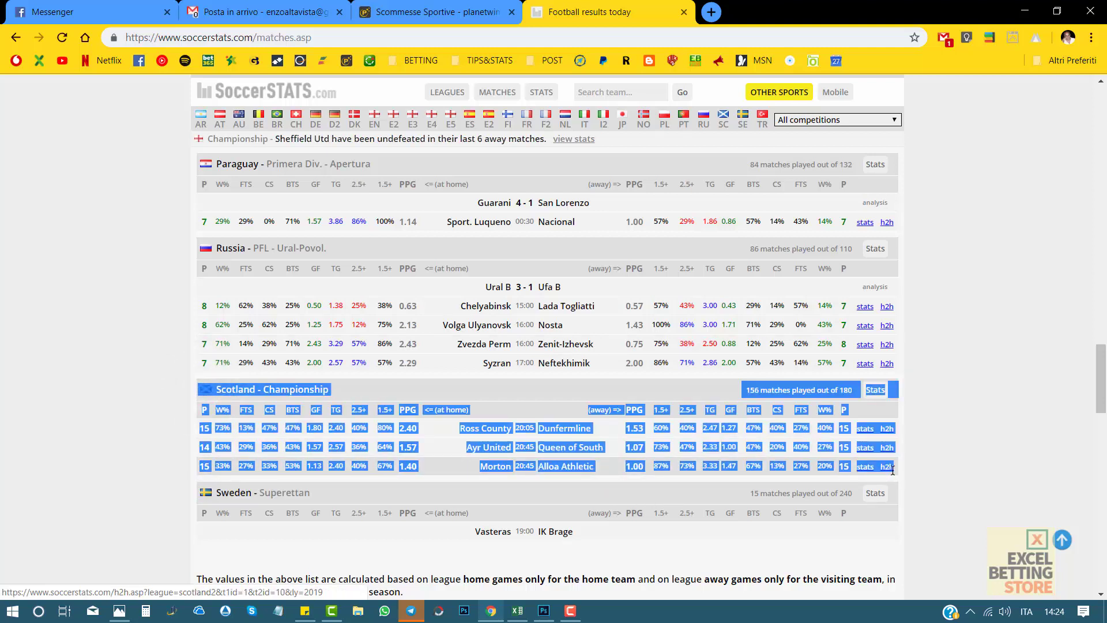
{"action": "right_click", "coordinate": [559, 446]}
{"action": "left_click", "coordinate": [592, 457]}
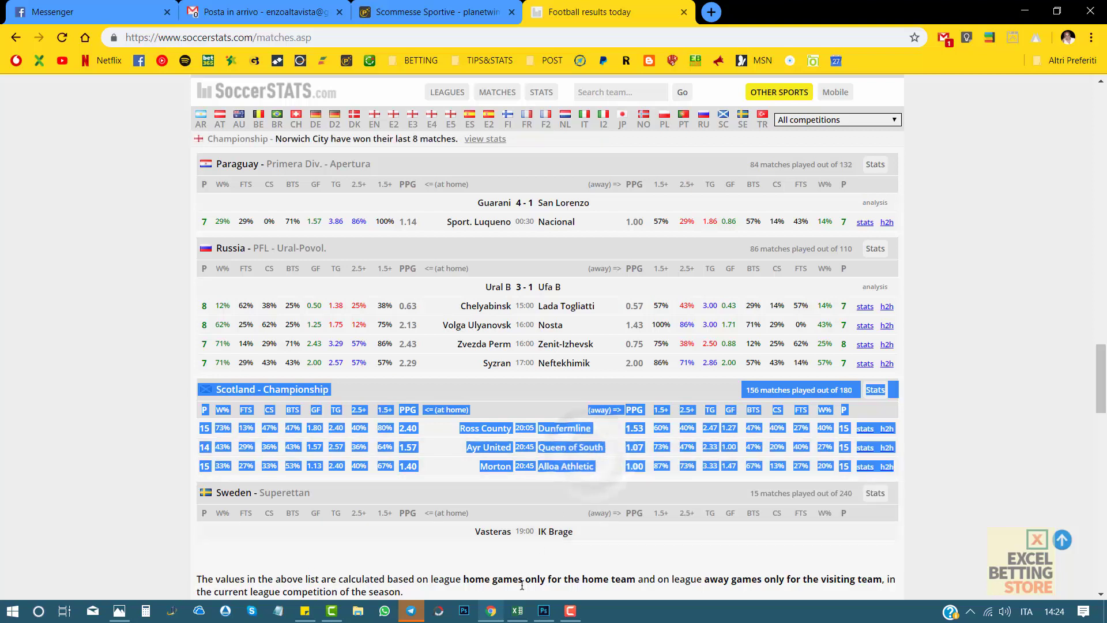
{"action": "left_click", "coordinate": [518, 612]}
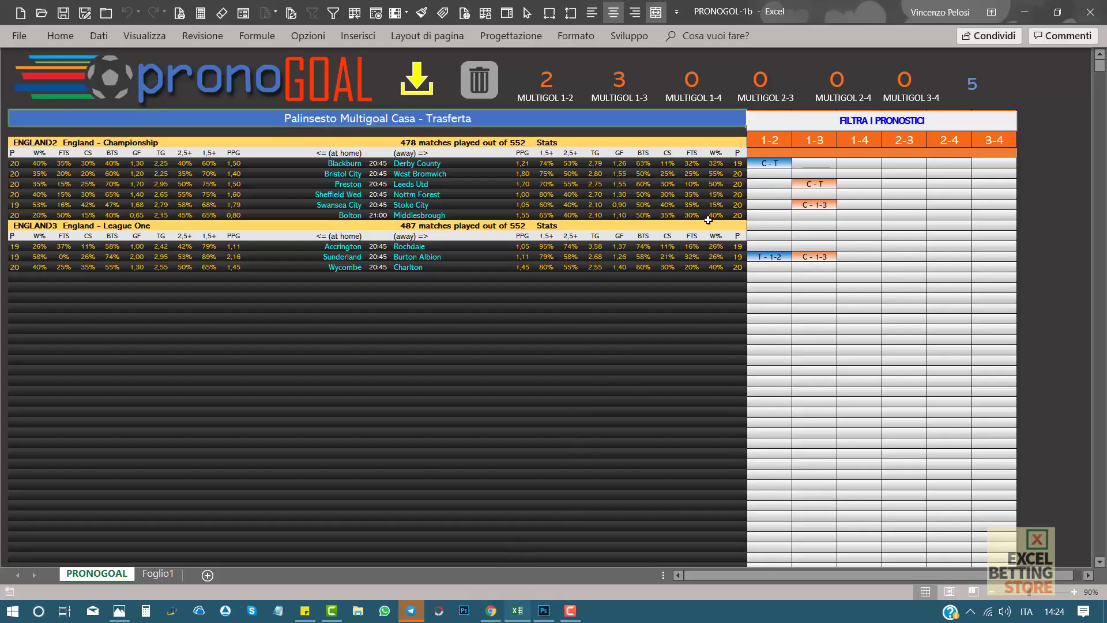
- Import the three Scotland Championship fixtures into PRONOGOAL, lifting Multigol 1-3 to 5
{"action": "left_click", "coordinate": [417, 86]}
{"action": "left_click", "coordinate": [568, 368]}
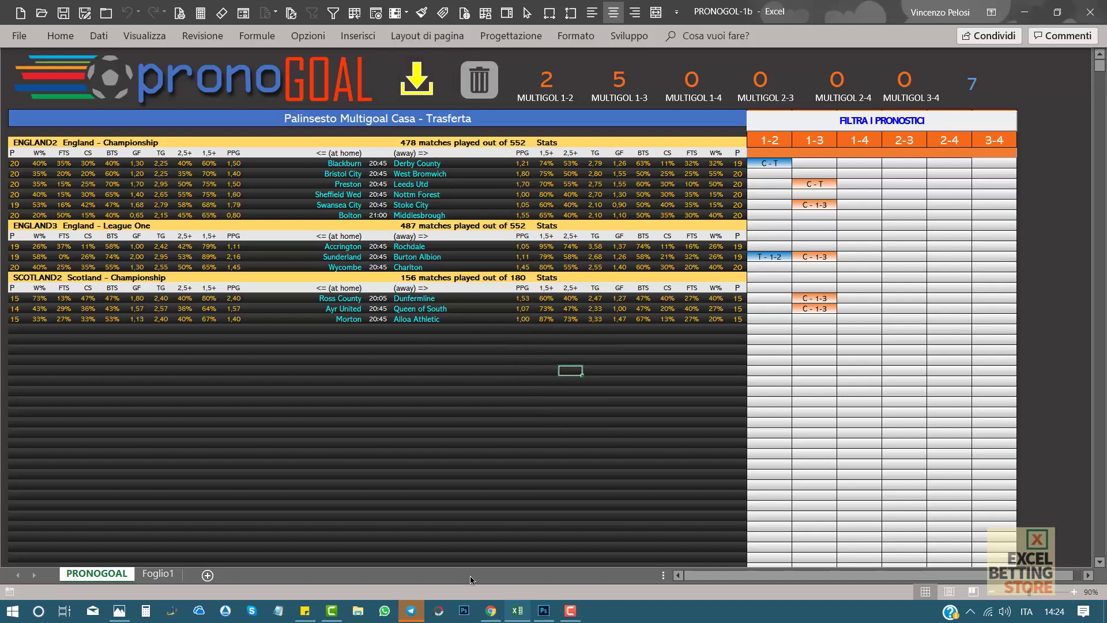
{"action": "left_click", "coordinate": [495, 616]}
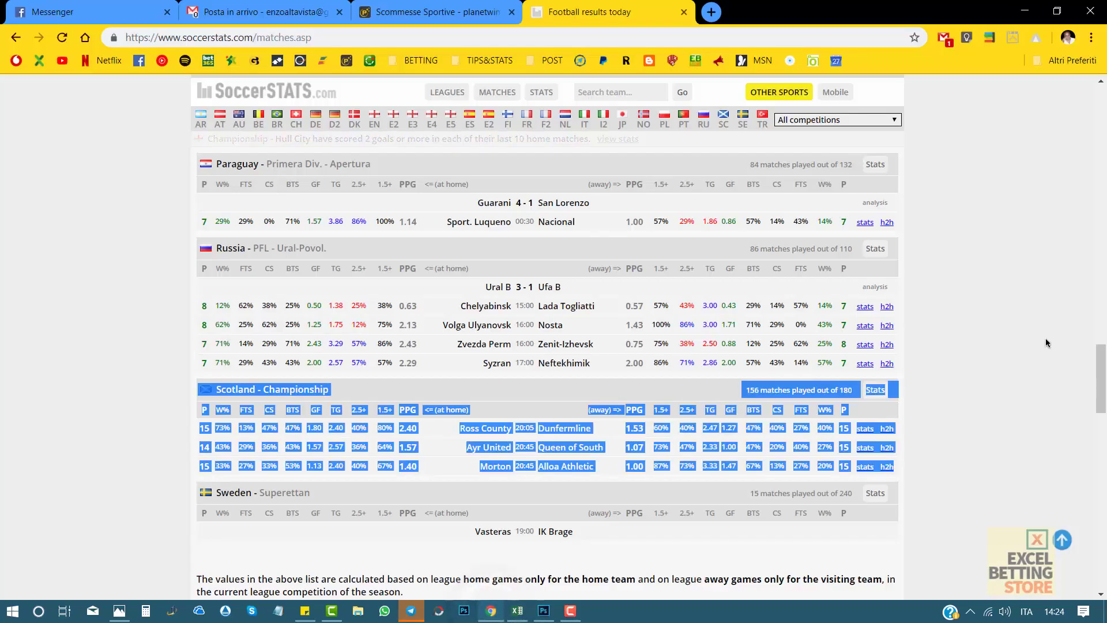
- Copy the Netherlands - Derde d. Zondag block containing Jong Volendam vs HV & CV Quick
{"action": "left_click_drag", "start_coordinate": [1101, 364], "coordinate": [1102, 329]}
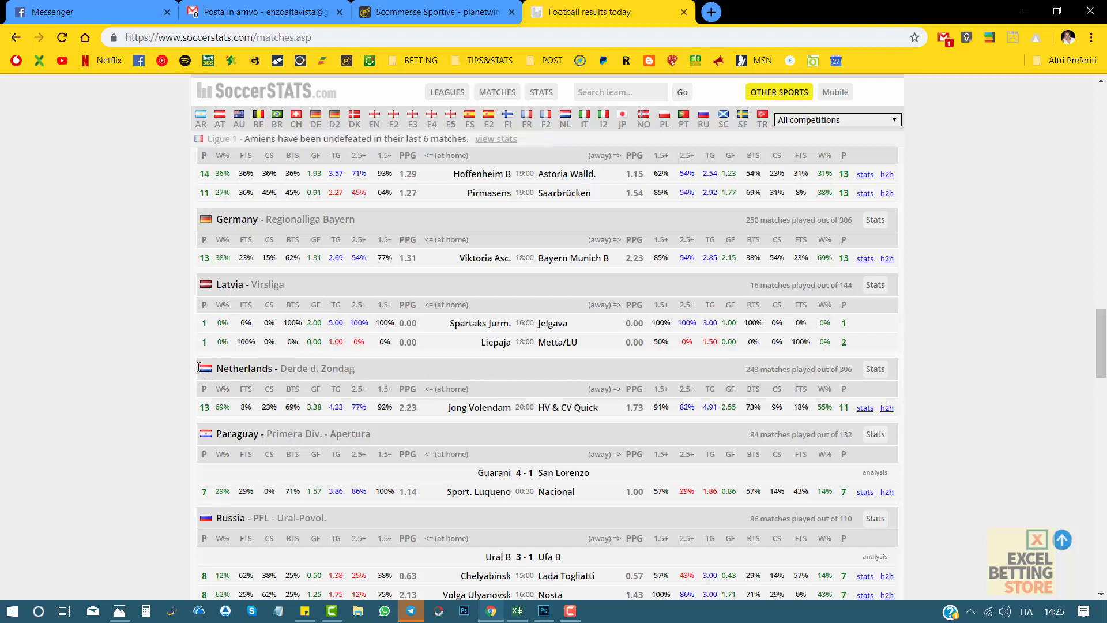
{"action": "left_click_drag", "start_coordinate": [198, 367], "coordinate": [891, 410]}
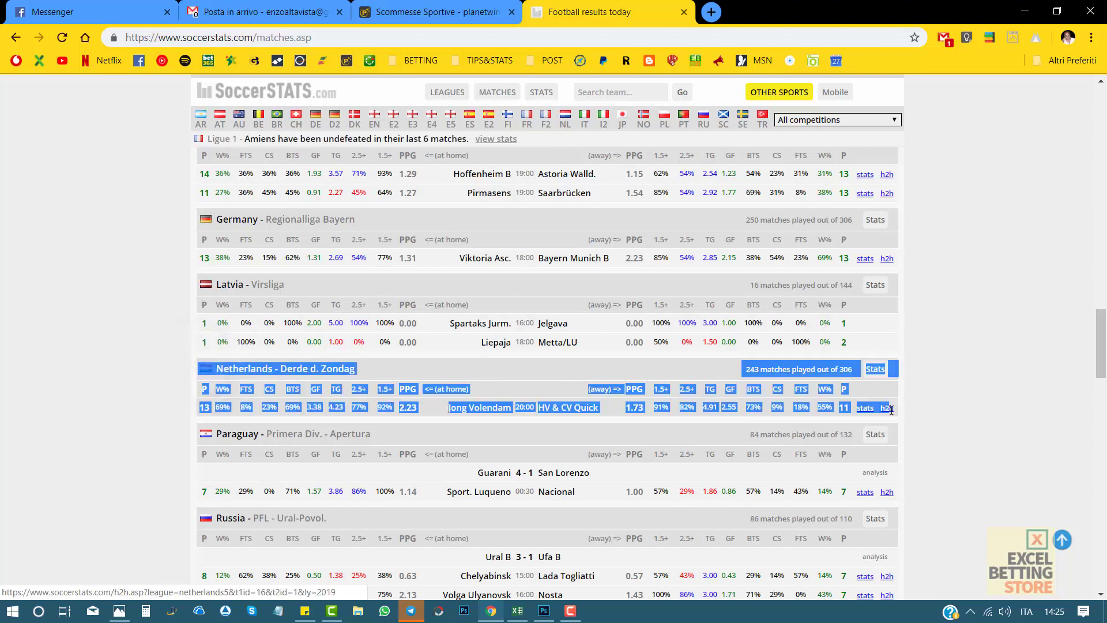
{"action": "right_click", "coordinate": [525, 392]}
{"action": "left_click", "coordinate": [558, 402]}
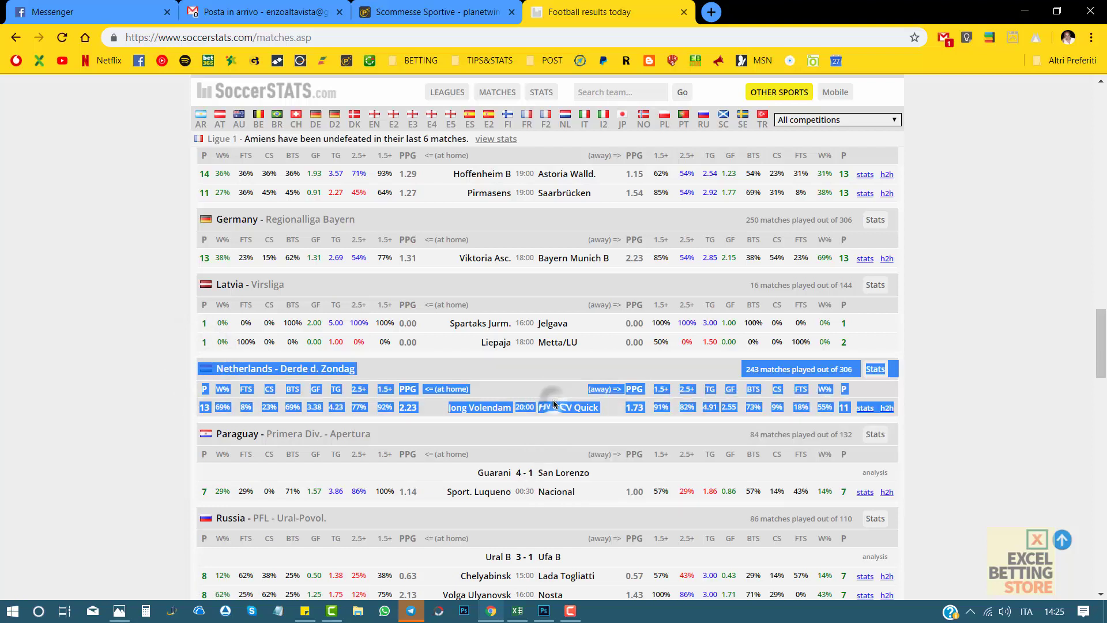
- Import the Jong Volendam vs HV & CV Quick fixture into pronoGOAL, flagged C - 2-4, raising Multigol 2-4 to 1
{"action": "left_click", "coordinate": [518, 611]}
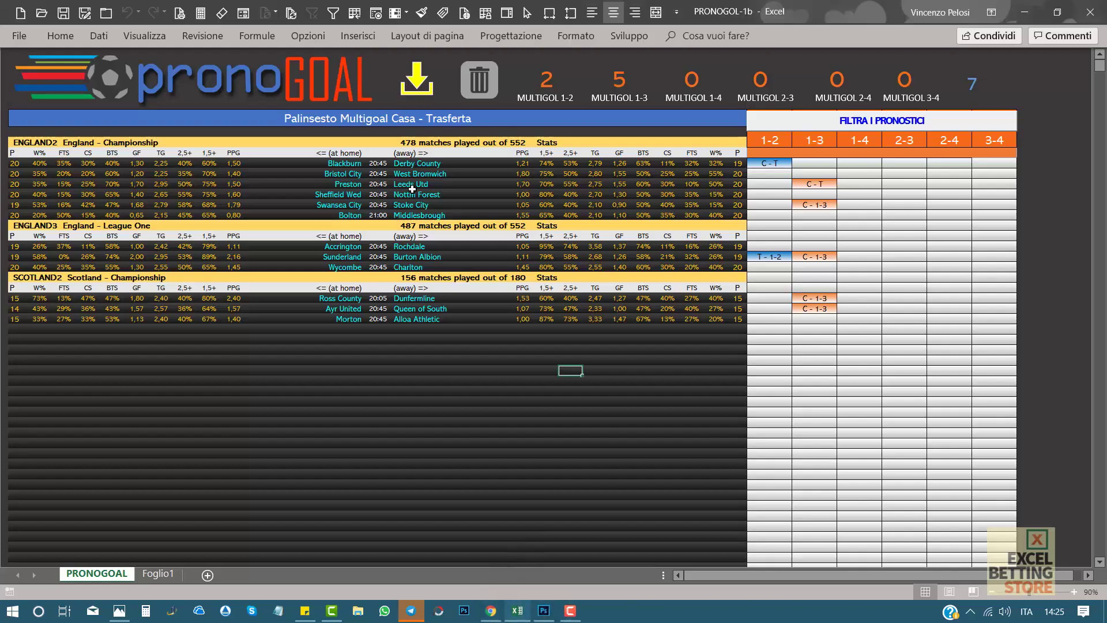
{"action": "left_click", "coordinate": [417, 81]}
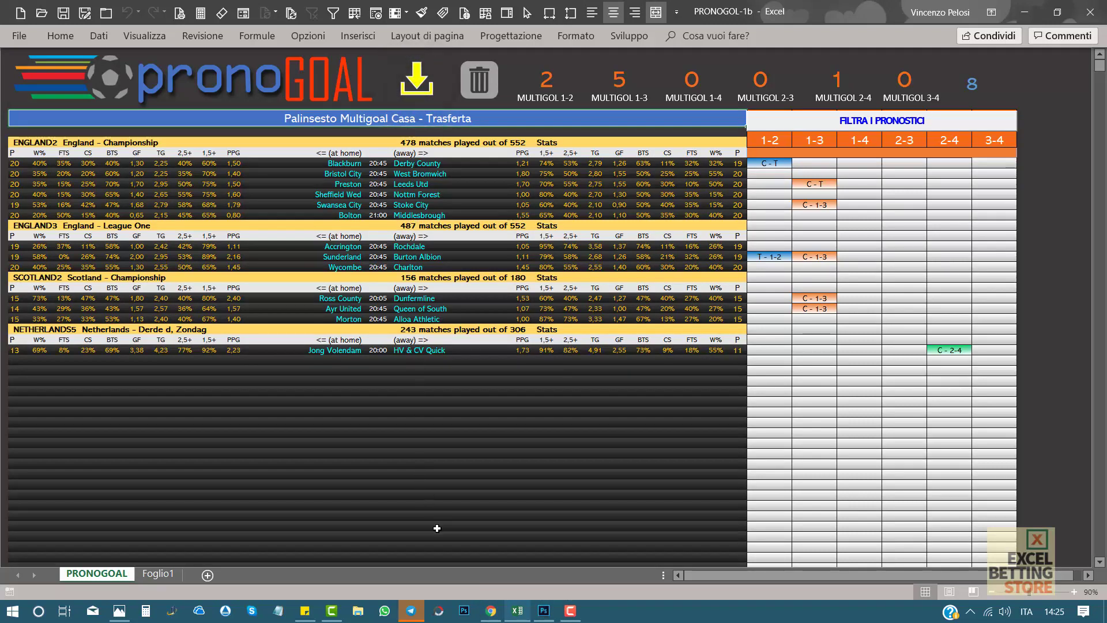
{"action": "left_click", "coordinate": [491, 611]}
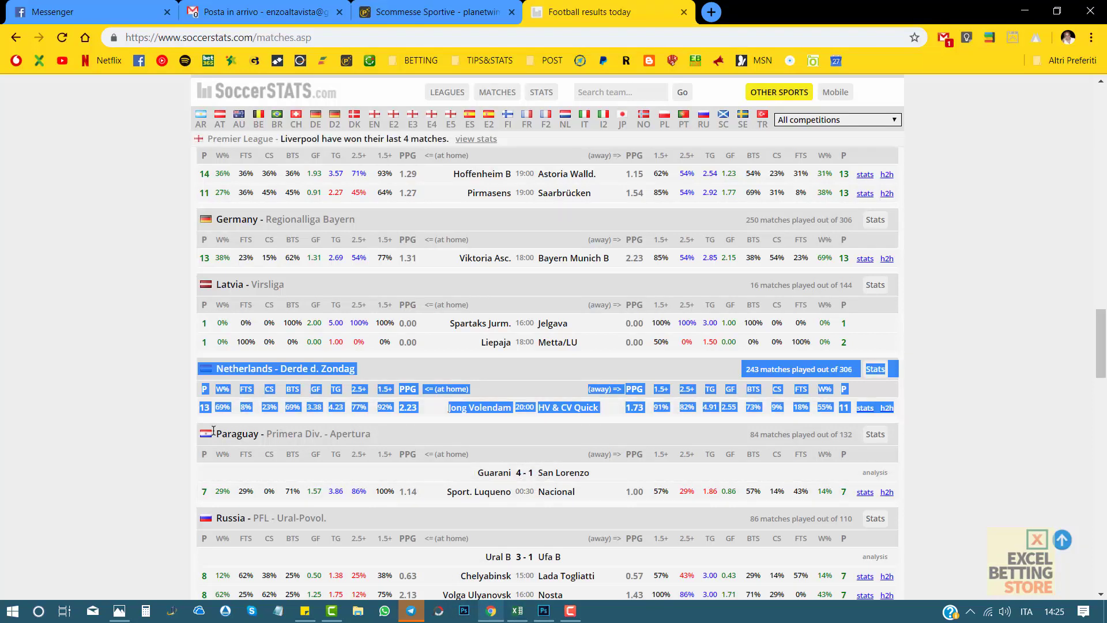
- Copy the Paraguay Primera Div. - Apertura block through its second match, including Sport. Luqueno vs Nacional
{"action": "mouse_move", "coordinate": [199, 432]}
{"action": "left_mouse_down"}
{"action": "mouse_move", "coordinate": [836, 472]}
{"action": "mouse_move", "coordinate": [751, 480]}
{"action": "left_mouse_up"}
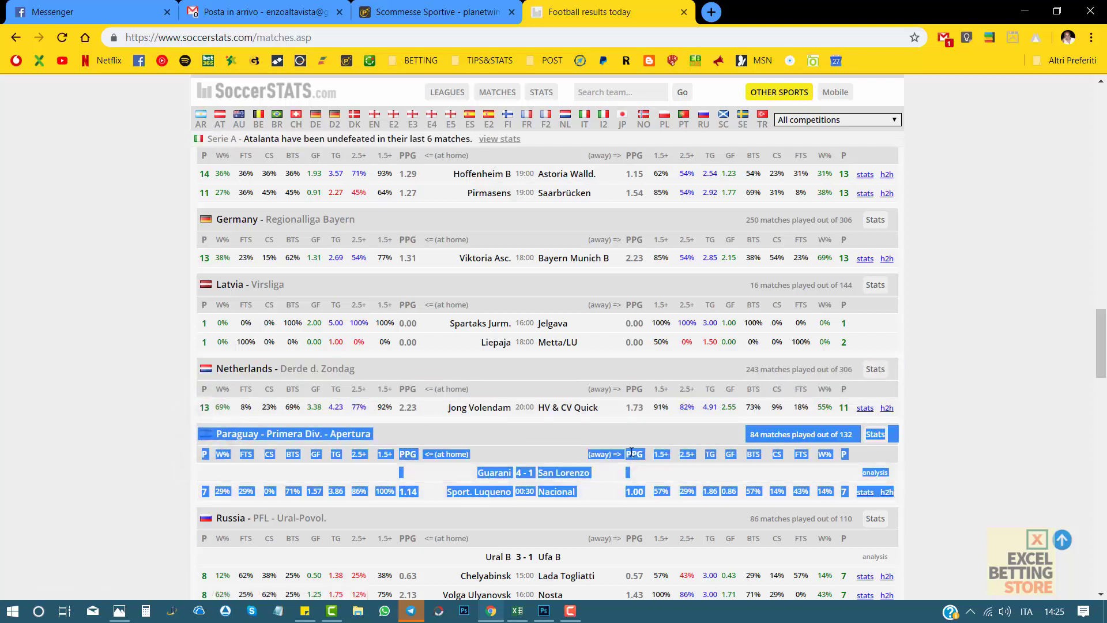
{"action": "left_click_drag", "start_coordinate": [751, 481], "coordinate": [876, 496]}
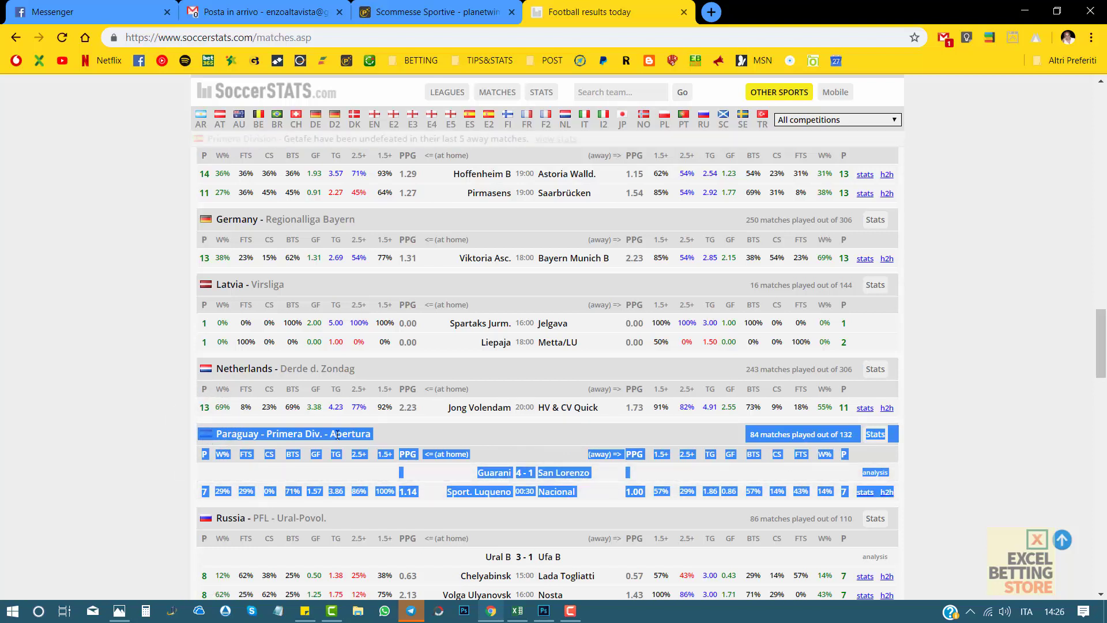
{"action": "right_click", "coordinate": [417, 440]}
{"action": "left_click", "coordinate": [460, 450]}
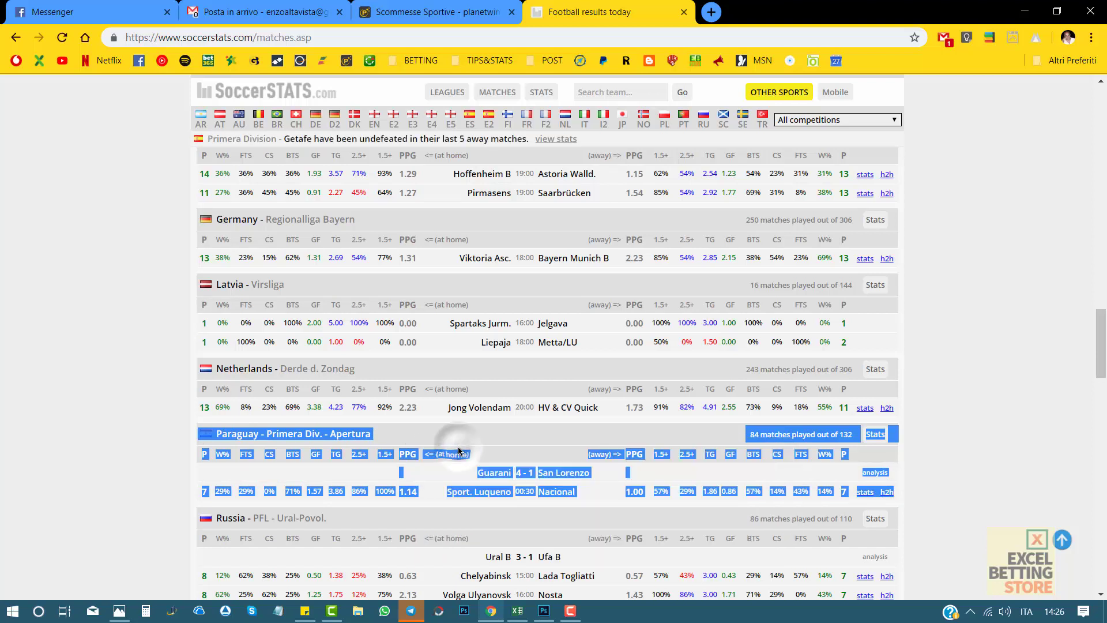
- Import the Paraguay block with Sport. Luqueno vs Nacional into pronoGOAL, bringing the total to 8
{"action": "left_click", "coordinate": [518, 612]}
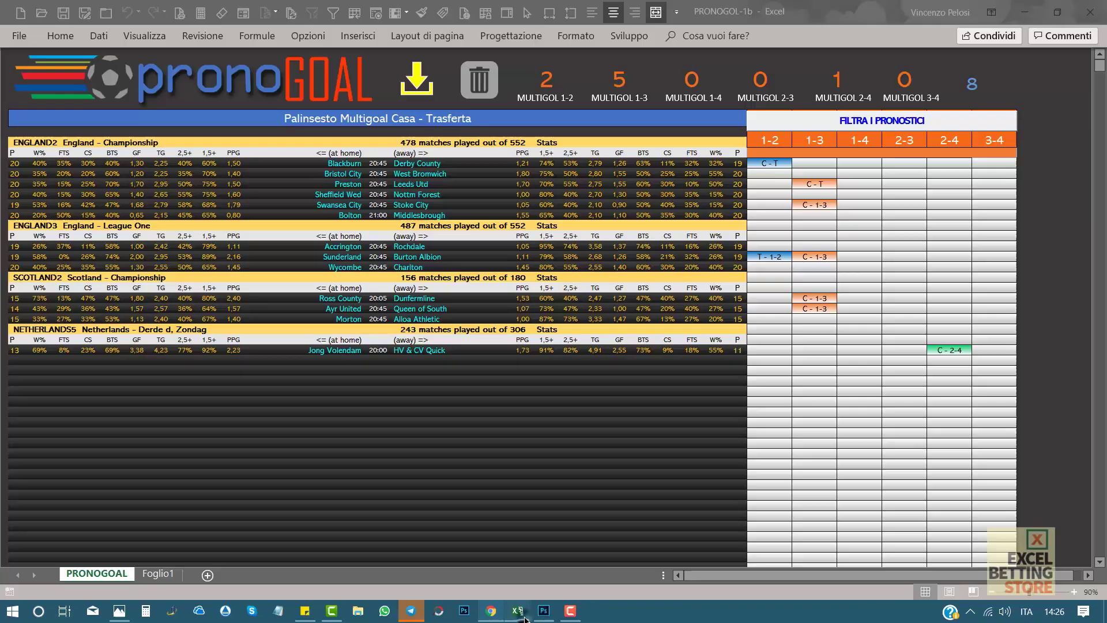
{"action": "left_click", "coordinate": [414, 88]}
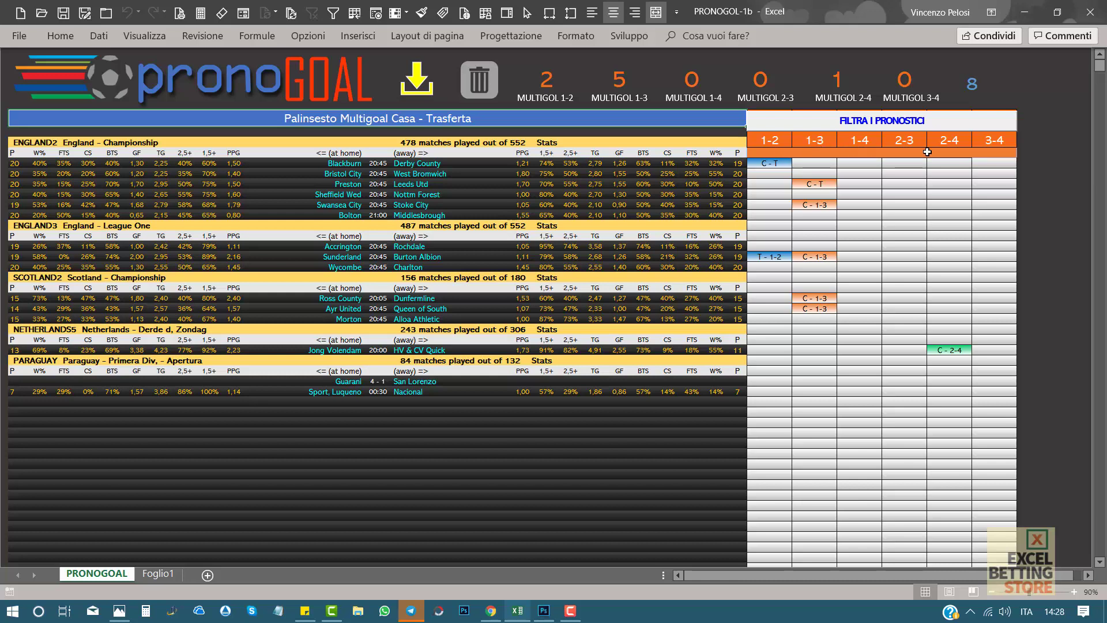
{"action": "left_click", "coordinate": [947, 183]}
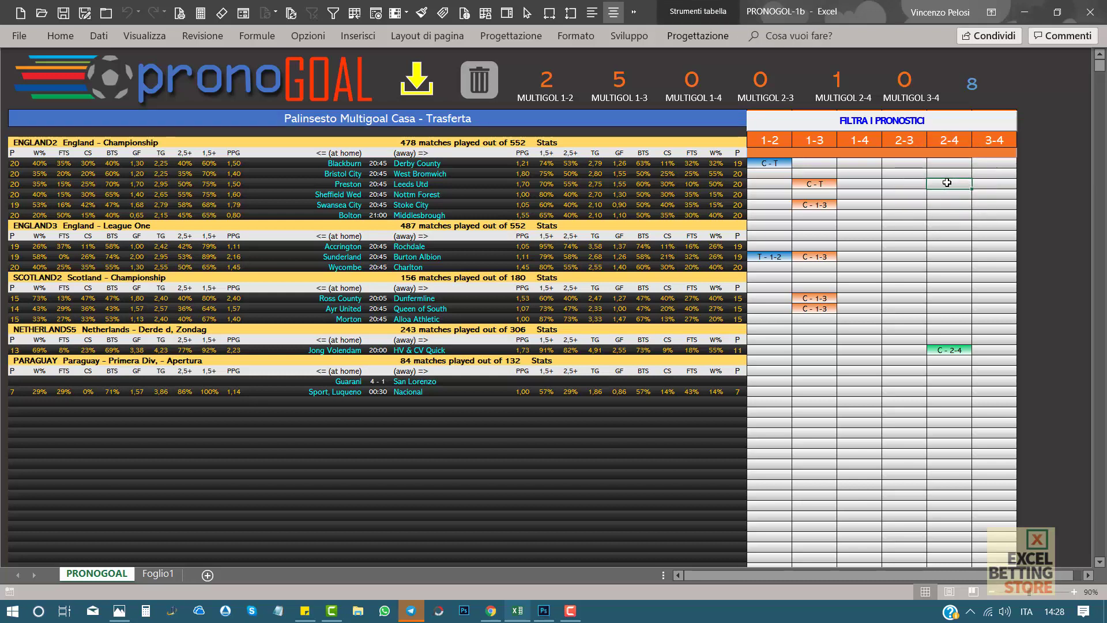
{"action": "left_click", "coordinate": [900, 198]}
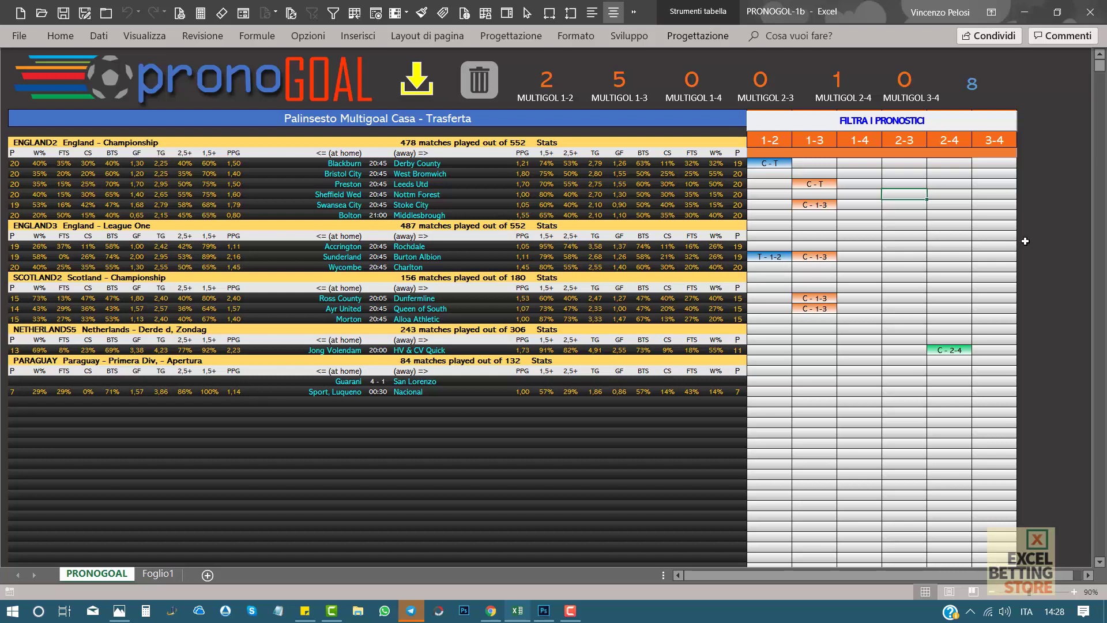
{"action": "left_click", "coordinate": [772, 164]}
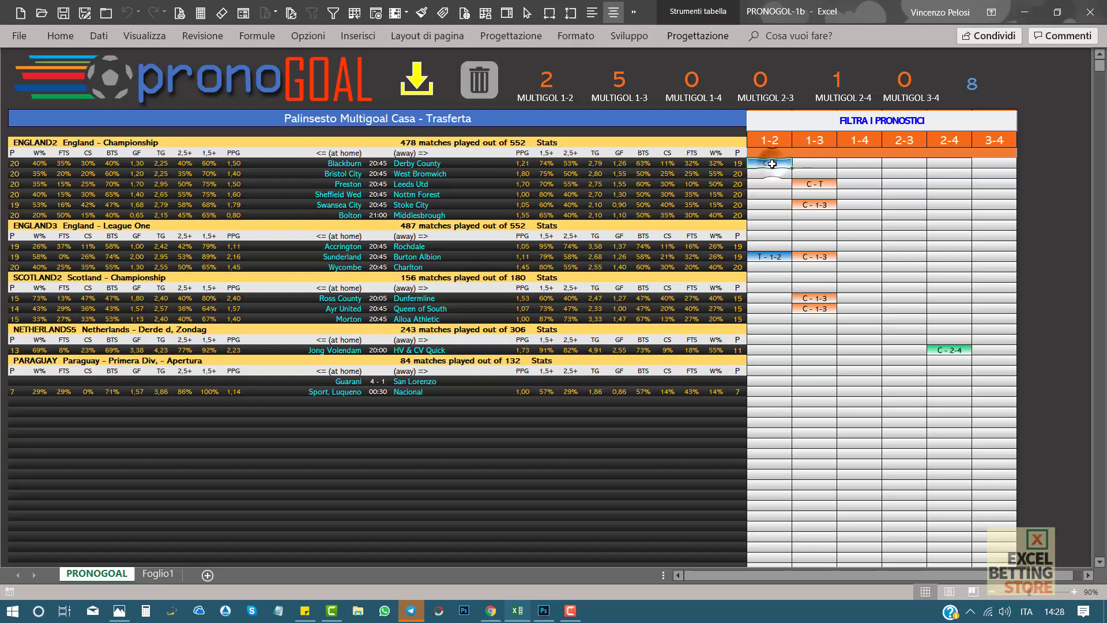
{"action": "left_click", "coordinate": [812, 183]}
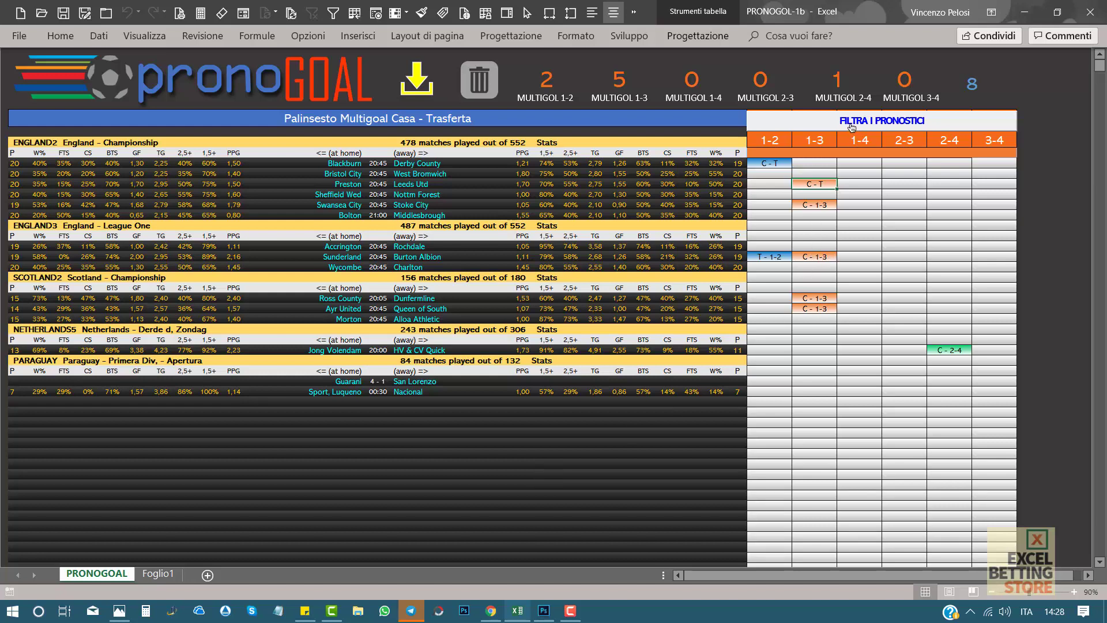
- Run FILTRA I PRONOSTICI and view the flagged multigoal matches listed on Foglio1
{"action": "left_click", "coordinate": [852, 127]}
{"action": "left_click", "coordinate": [167, 575]}
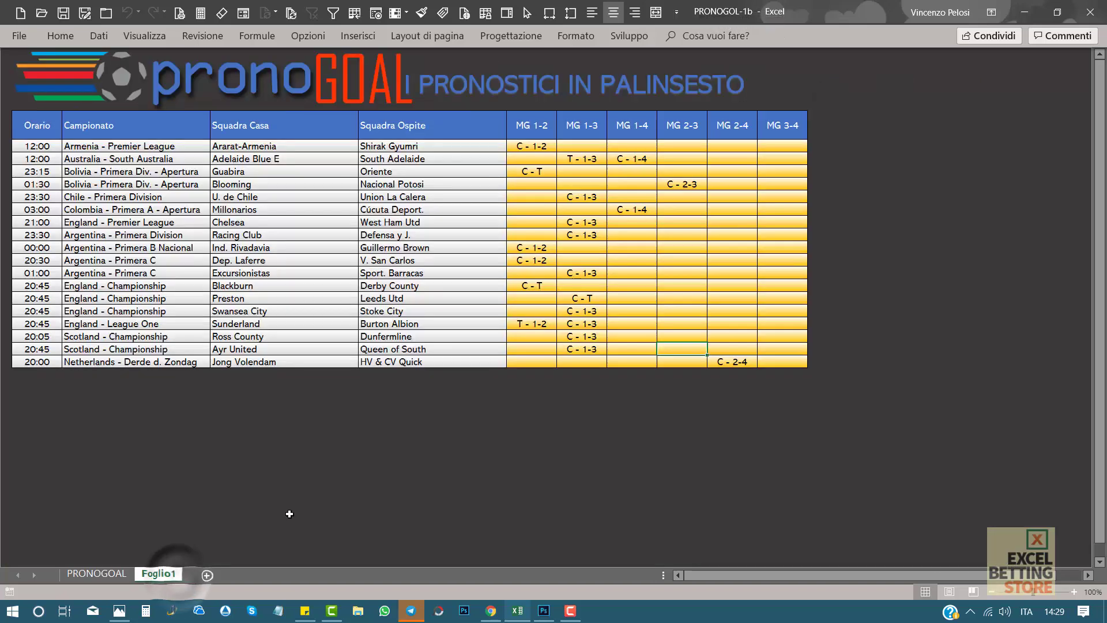
{"action": "left_click", "coordinate": [171, 344]}
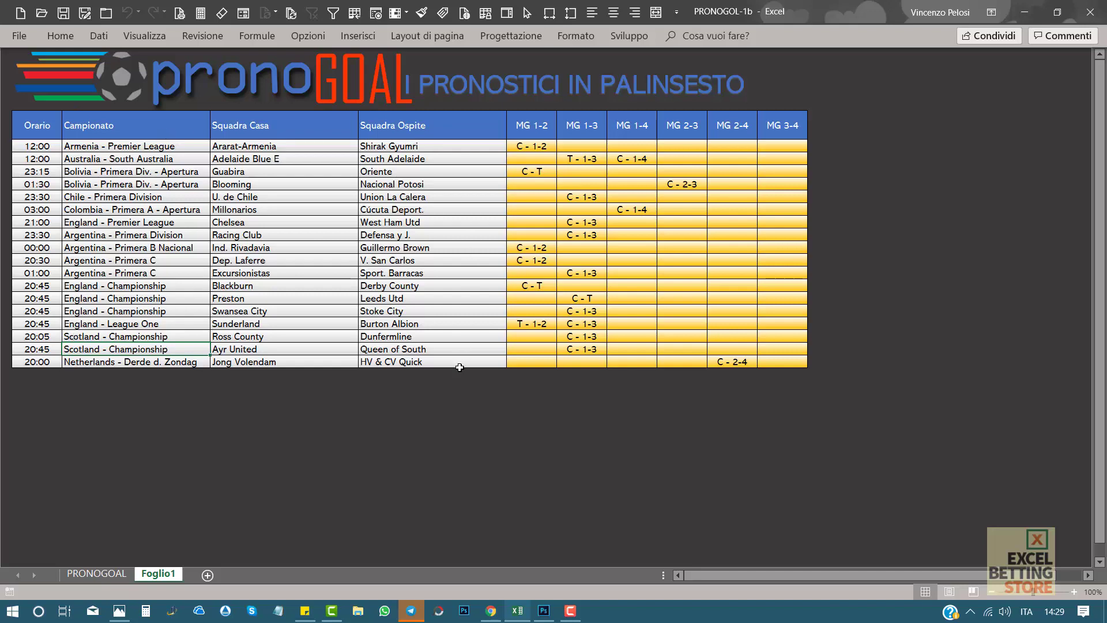
- Compare Foglio1's flagged list against PRONOGOAL, ending back on the PRONOGOAL sheet
{"action": "left_click", "coordinate": [96, 575]}
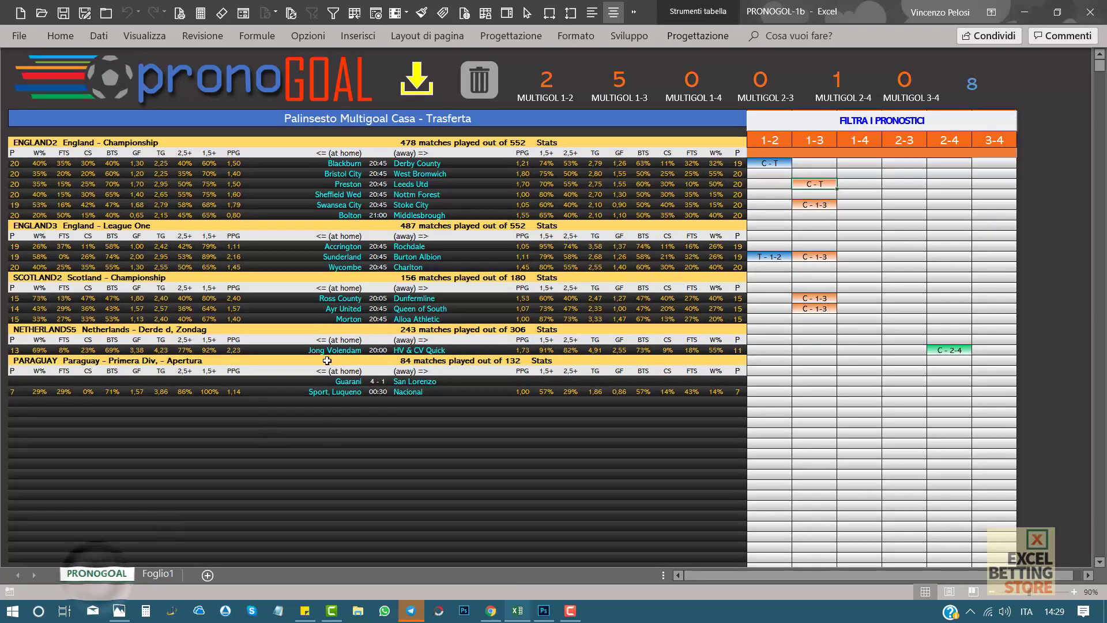
{"action": "left_click", "coordinate": [154, 579]}
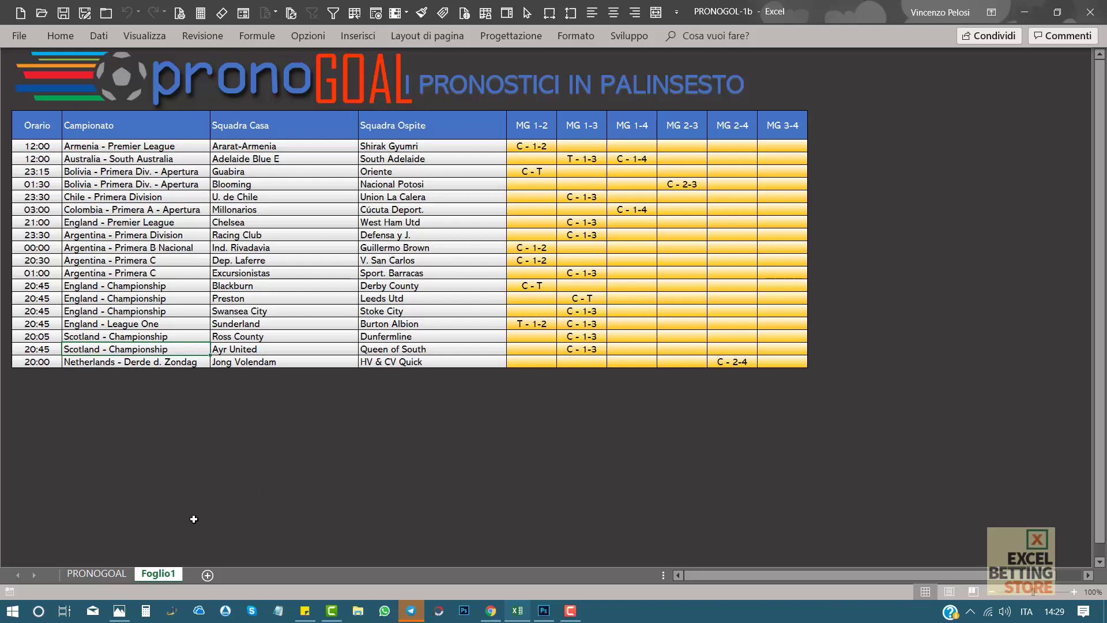
{"action": "left_click", "coordinate": [97, 575]}
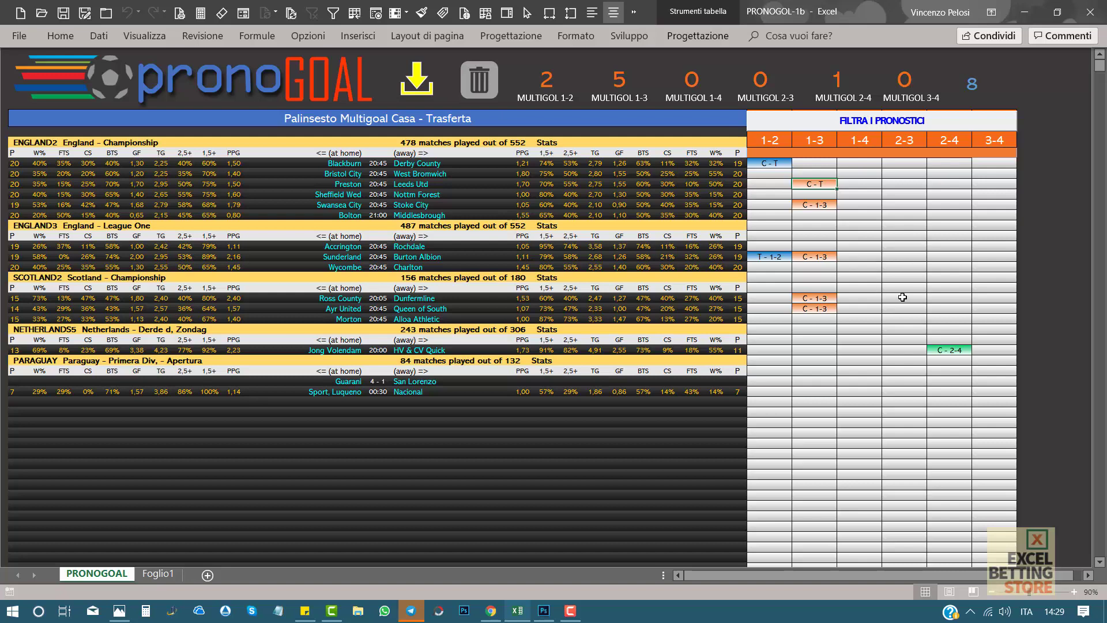
{"action": "left_click", "coordinate": [157, 574]}
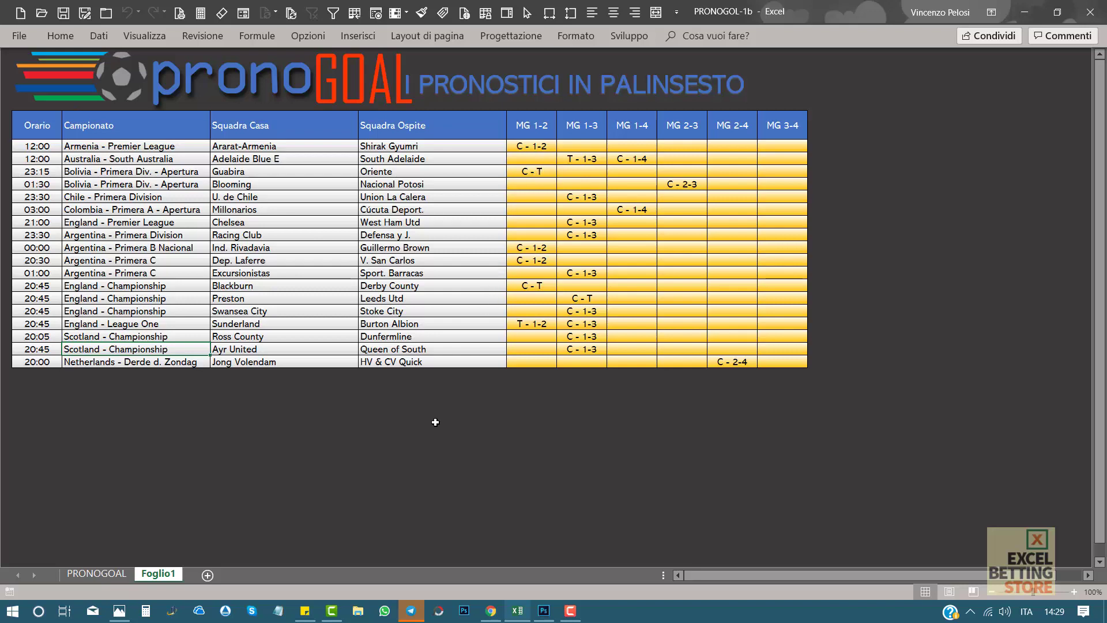
{"action": "left_click", "coordinate": [301, 89]}
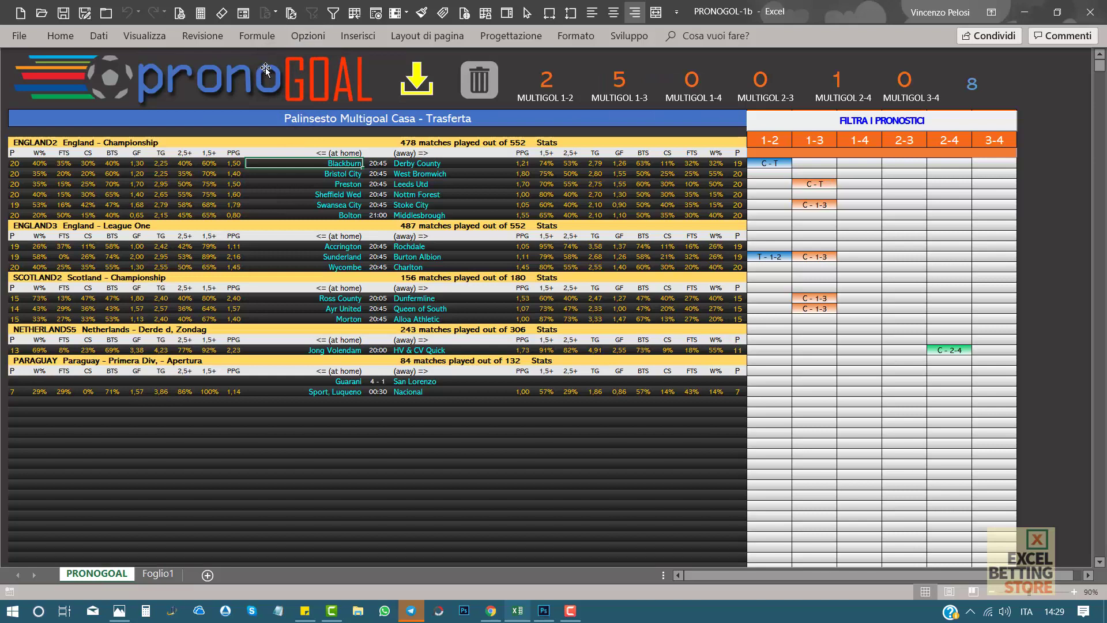
{"action": "left_click", "coordinate": [287, 443]}
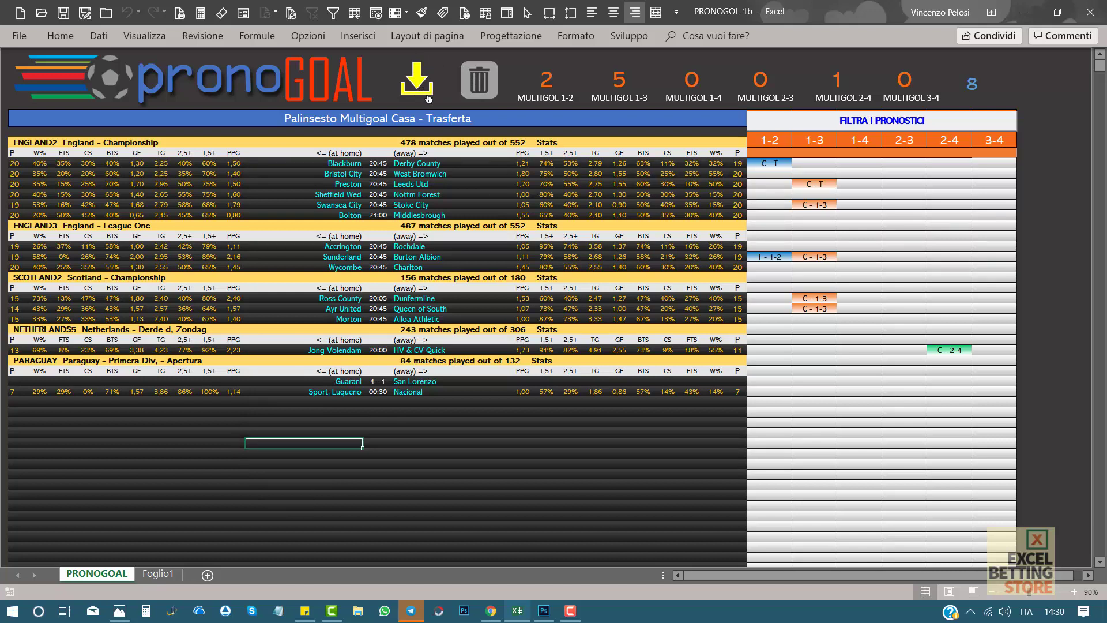
- Re-import the Paraguay Primera Div. - Apertura block as a duplicate, with counters totalling 8
{"action": "left_click", "coordinate": [428, 98]}
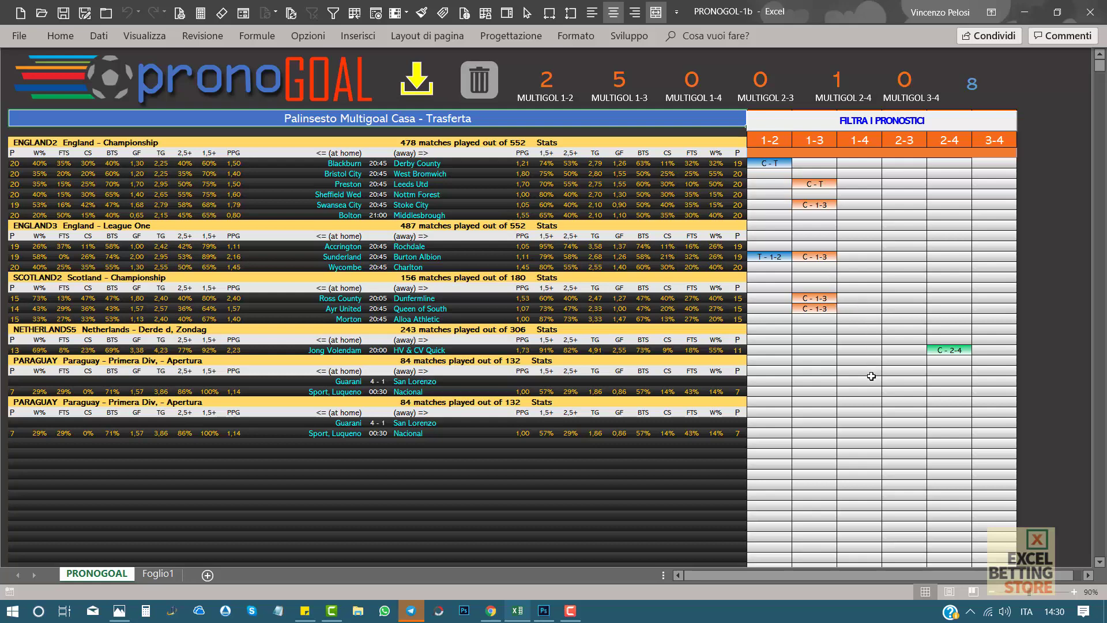
{"action": "left_click", "coordinate": [953, 215]}
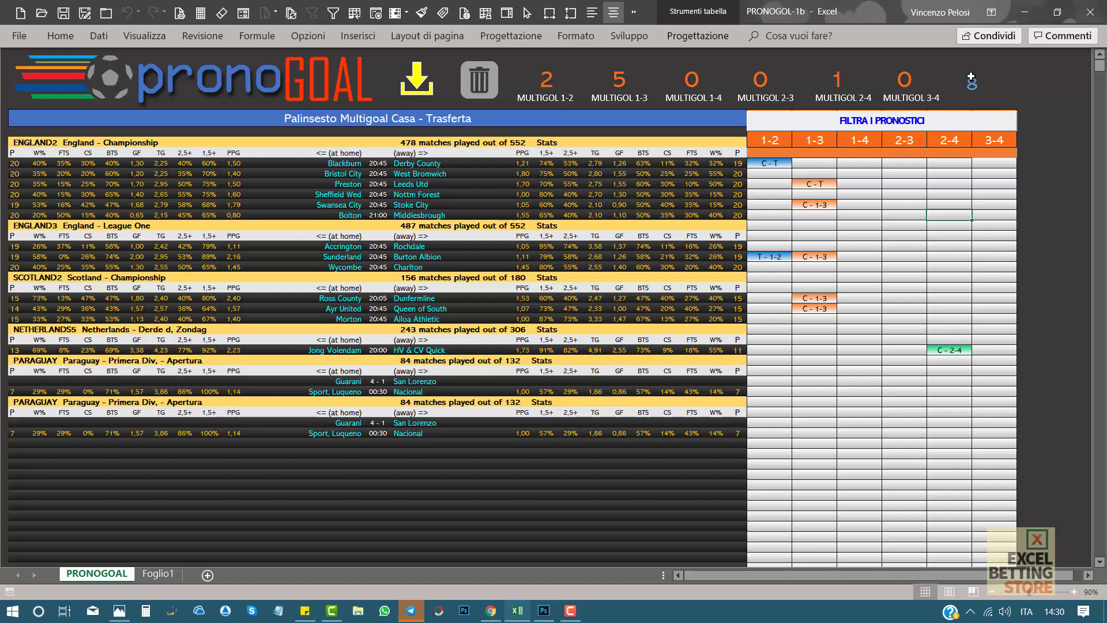
{"action": "left_click", "coordinate": [470, 511]}
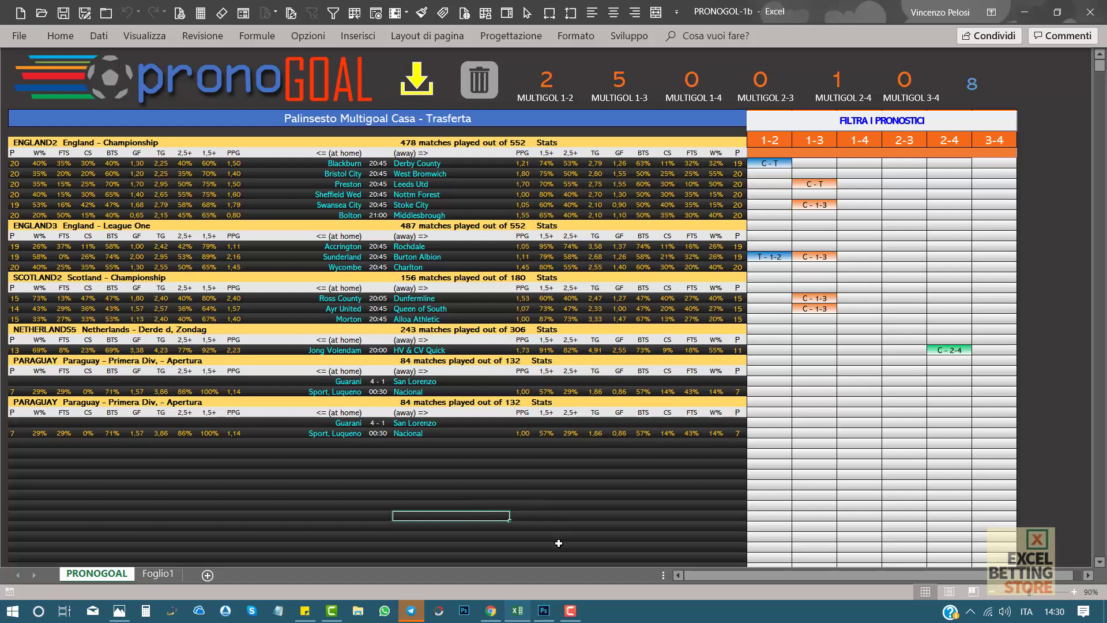
{"action": "left_click", "coordinate": [570, 611]}
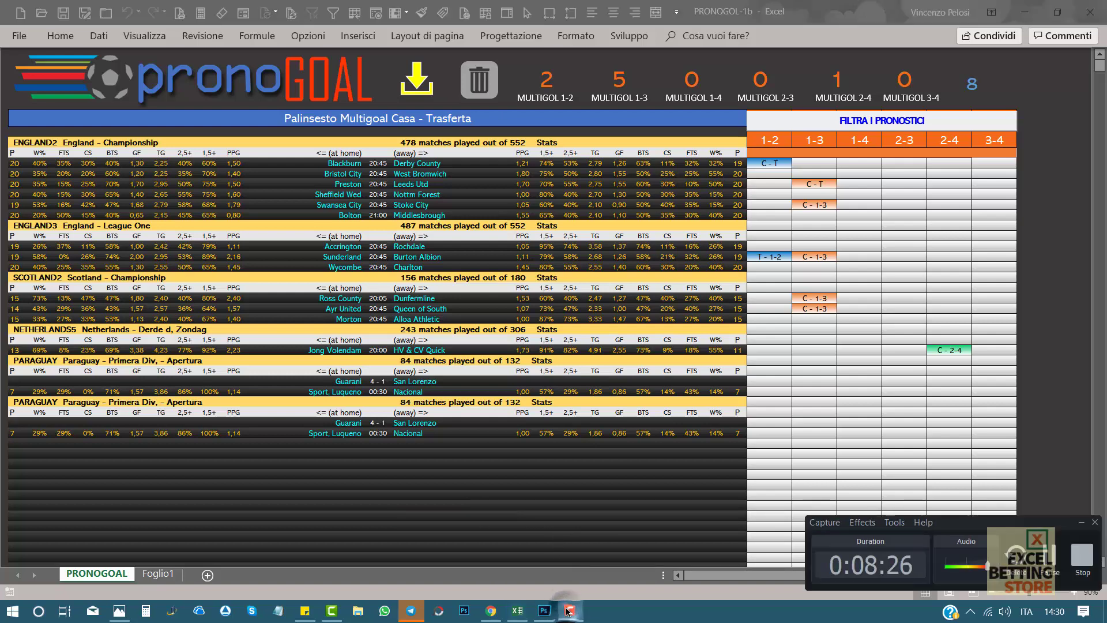